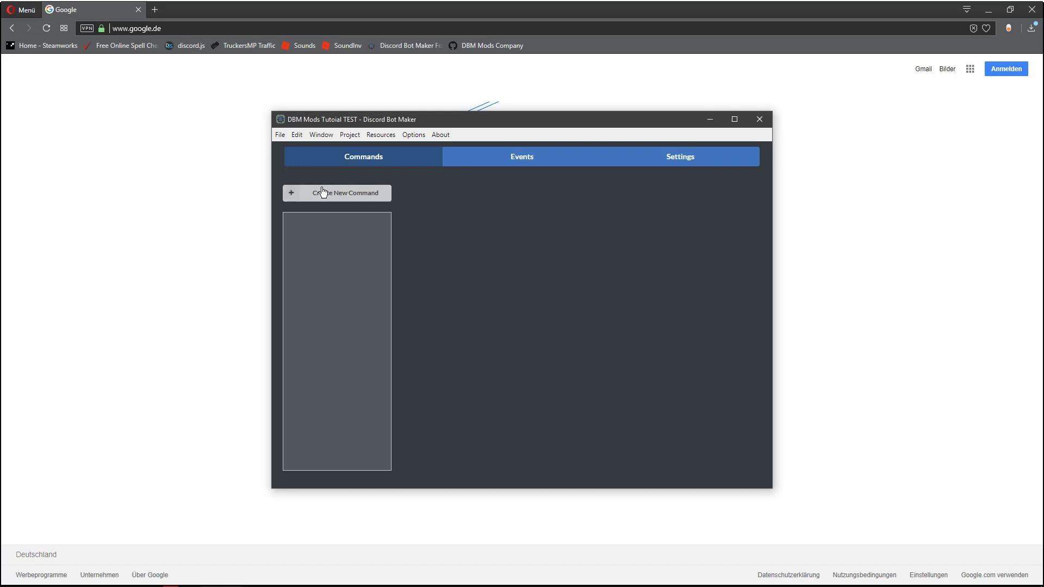
Step: Examine the stock action categories through a new command, and delete that command
{"action": "left_click", "coordinate": [319, 194]}
{"action": "left_click", "coordinate": [616, 356]}
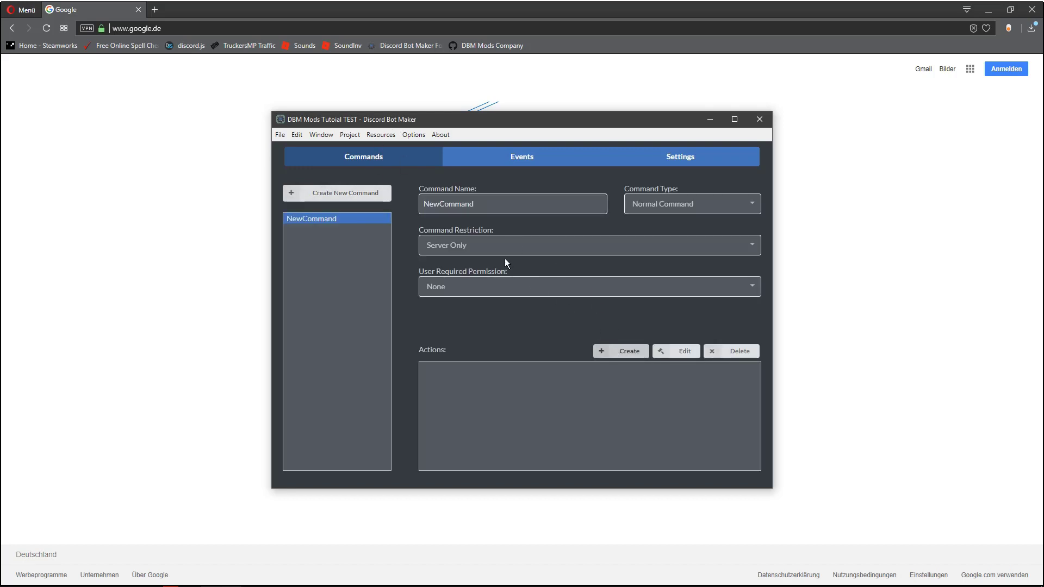
{"action": "left_click", "coordinate": [533, 195]}
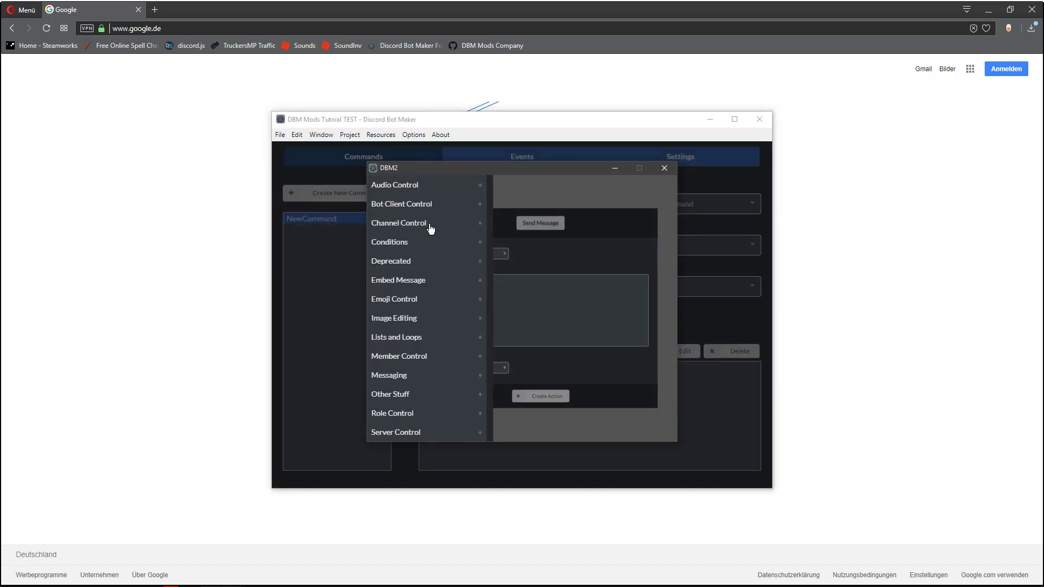
{"action": "left_click", "coordinate": [543, 254]}
{"action": "left_click", "coordinate": [664, 168]}
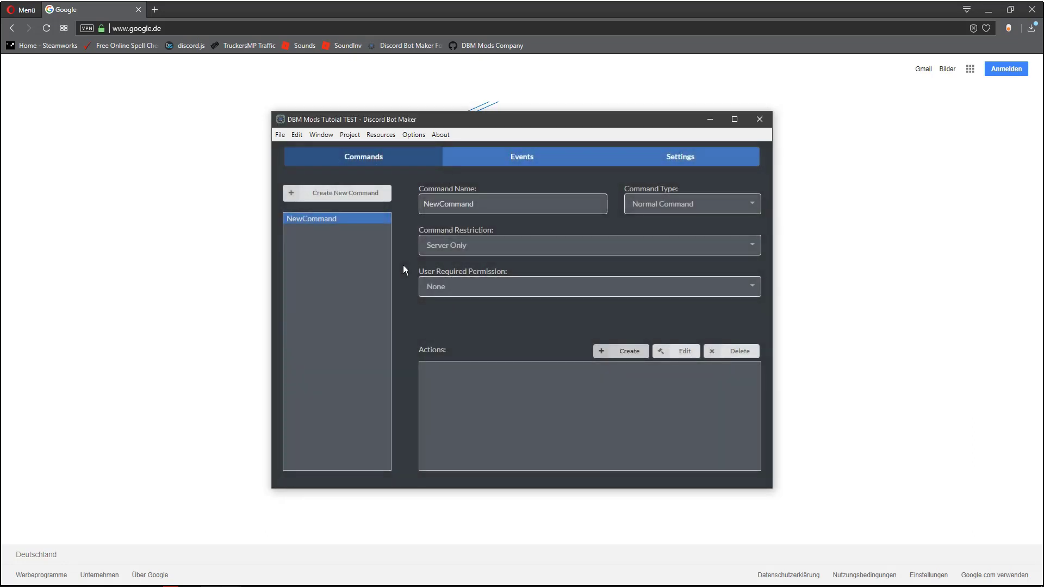
{"action": "key", "text": "Delete"}
{"action": "key", "text": "Return"}
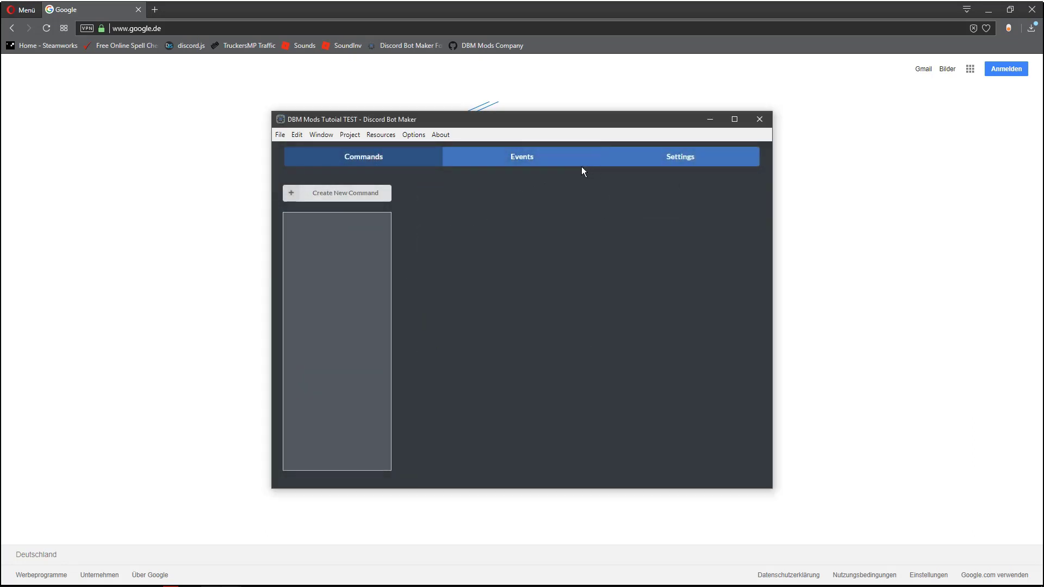
Step: Switch to Discord, download the 1.8.4 release from the DBM Mods server's updates channel, and open the archive's Discord-Bot-Maker-Mods-DBM-Mods-f5d6217 folder
{"action": "left_click_drag", "start_coordinate": [389, 127], "coordinate": [359, 118]}
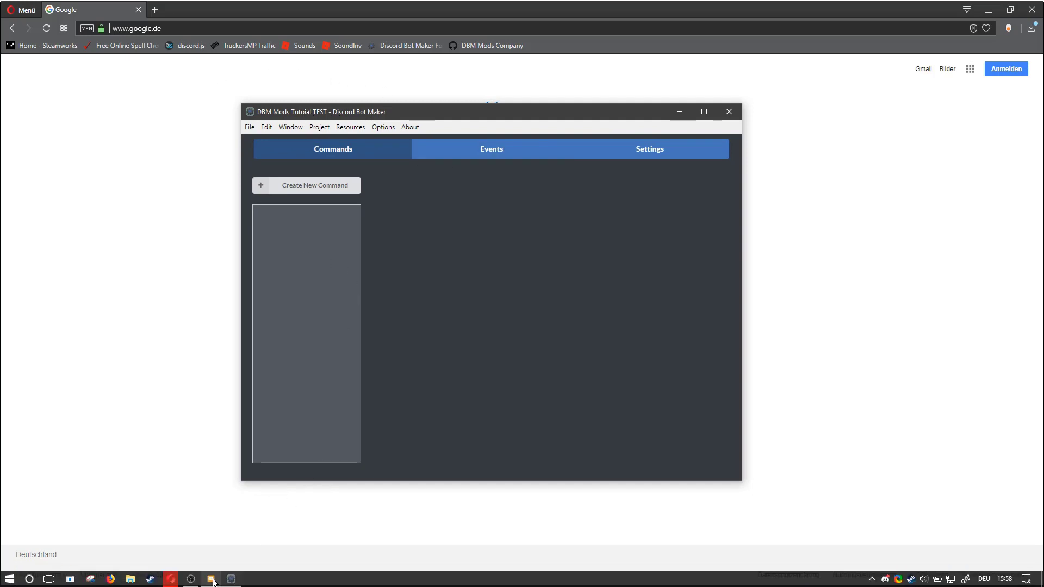
{"action": "left_click", "coordinate": [218, 578]}
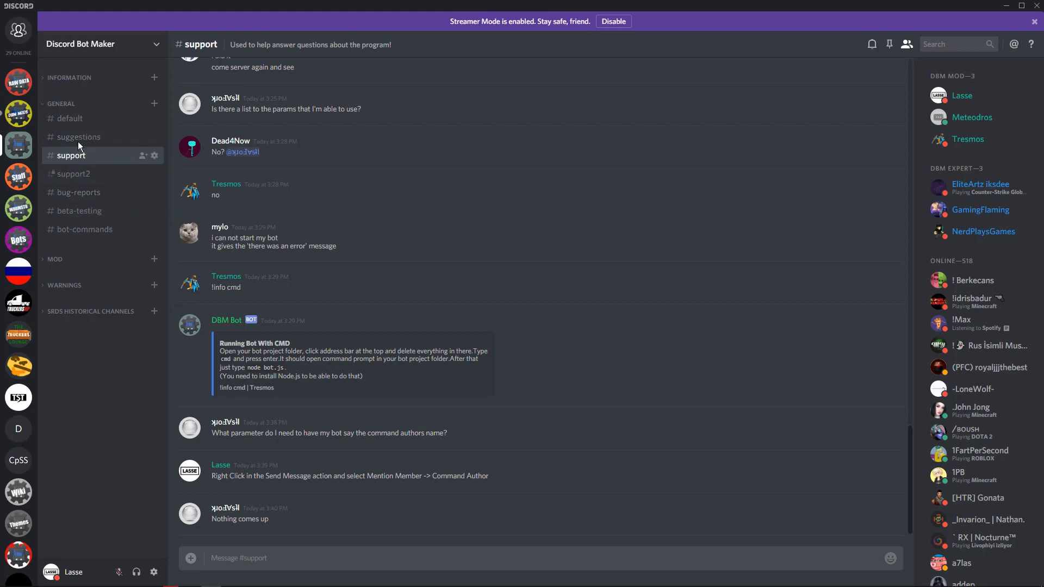
{"action": "left_click", "coordinate": [18, 113]}
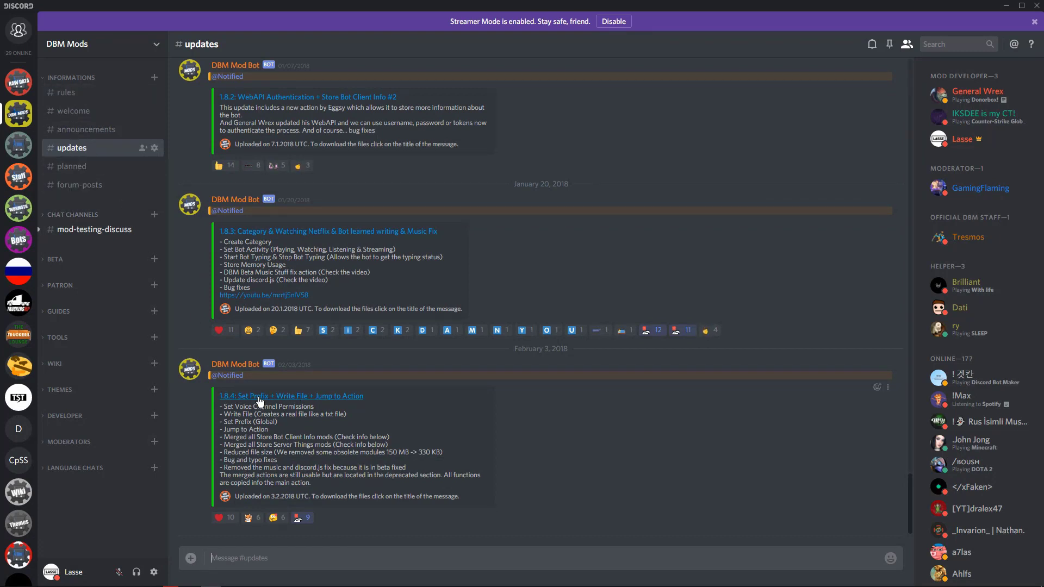
{"action": "left_click", "coordinate": [329, 403]}
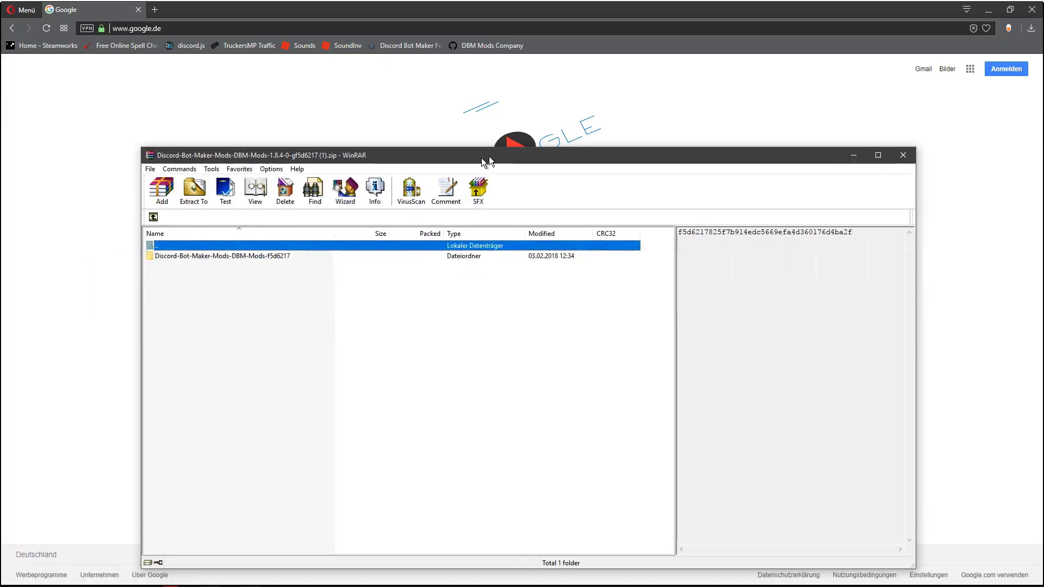
{"action": "left_click_drag", "start_coordinate": [481, 158], "coordinate": [508, 100]}
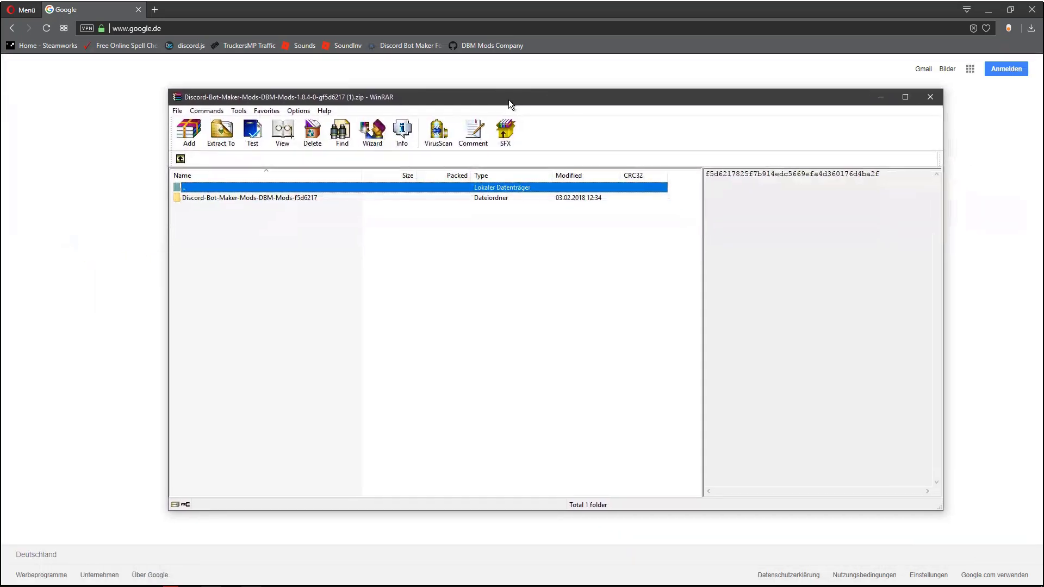
{"action": "double_click", "coordinate": [227, 200]}
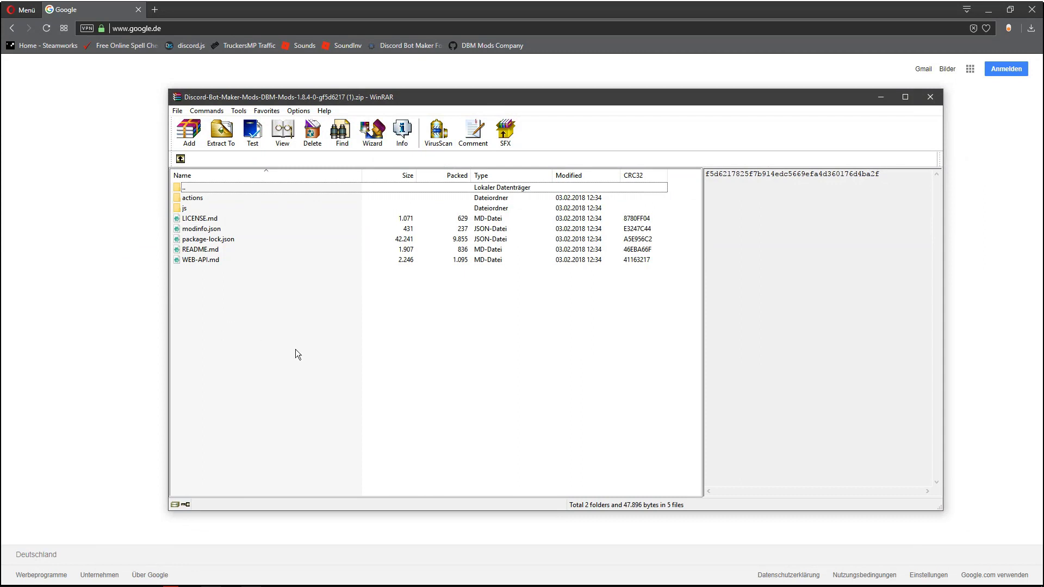
Step: Switch to Discord Bot Maker and open its actions directory in the file explorer
{"action": "left_click", "coordinate": [237, 581]}
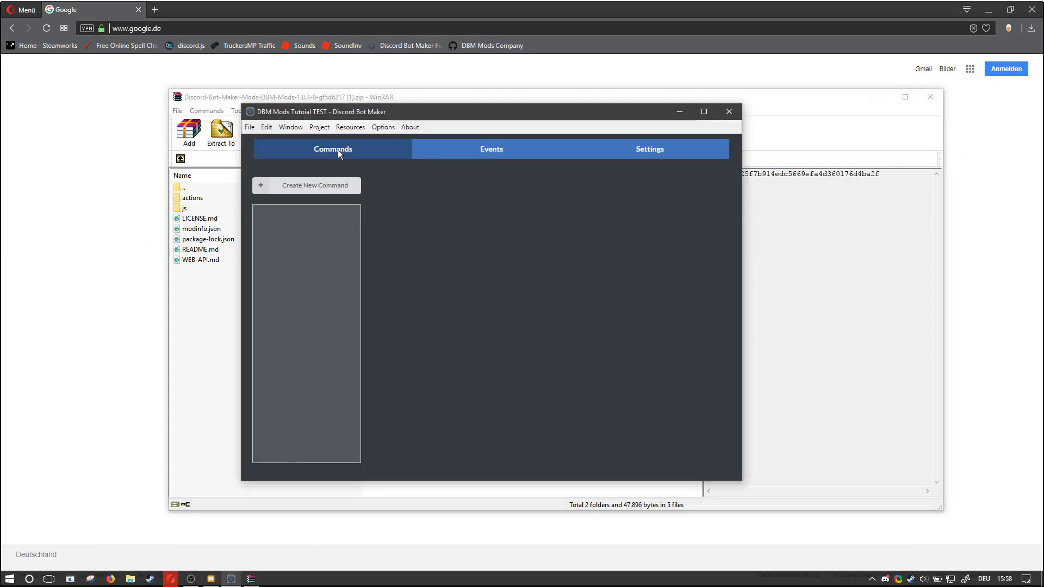
{"action": "left_click_drag", "start_coordinate": [286, 114], "coordinate": [391, 114]}
{"action": "left_click", "coordinate": [425, 129]}
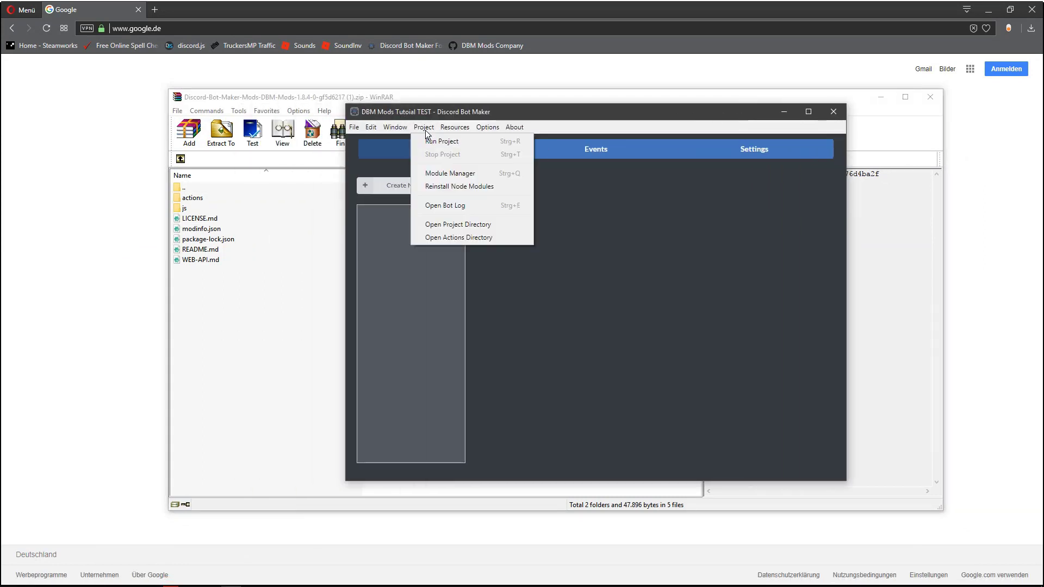
{"action": "left_click", "coordinate": [477, 236]}
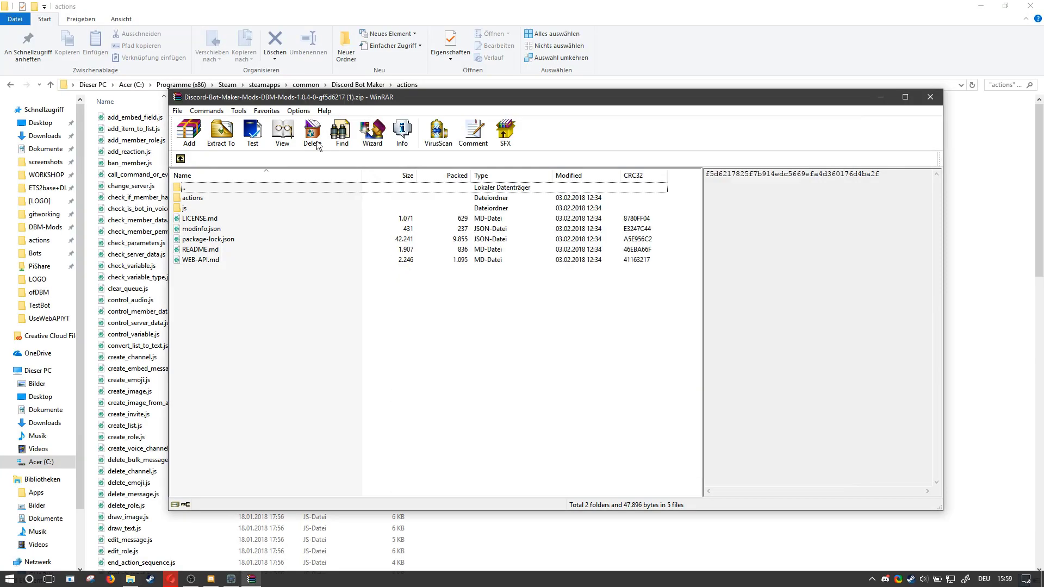
Step: Copy all files from the archive's actions folder into Discord Bot Maker's actions directory, replacing files with the same names
{"action": "double_click", "coordinate": [210, 198]}
{"action": "left_click", "coordinate": [262, 373]}
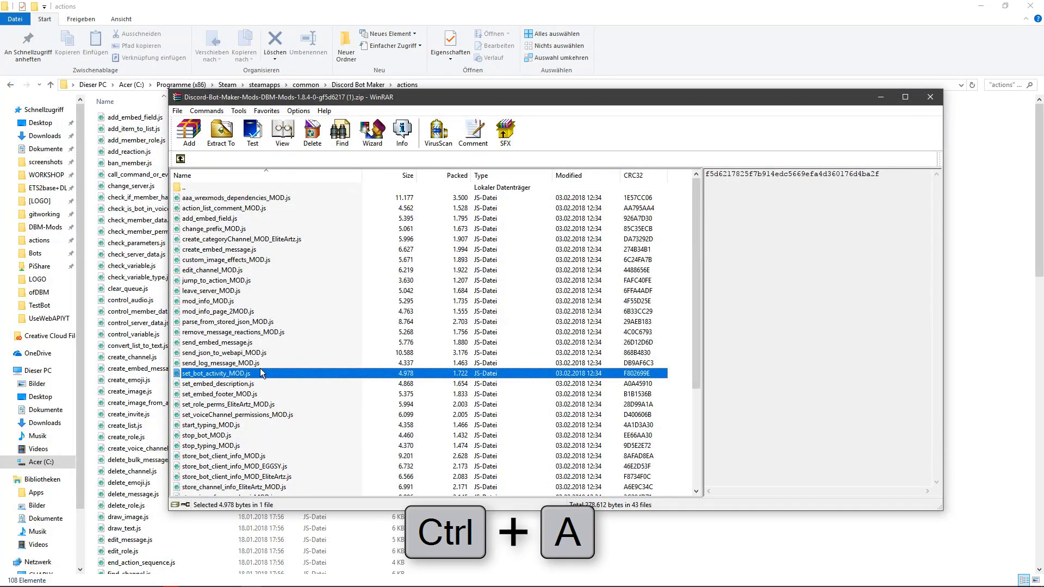
{"action": "key", "text": "ctrl+a"}
{"action": "left_click_drag", "start_coordinate": [233, 365], "coordinate": [612, 160]}
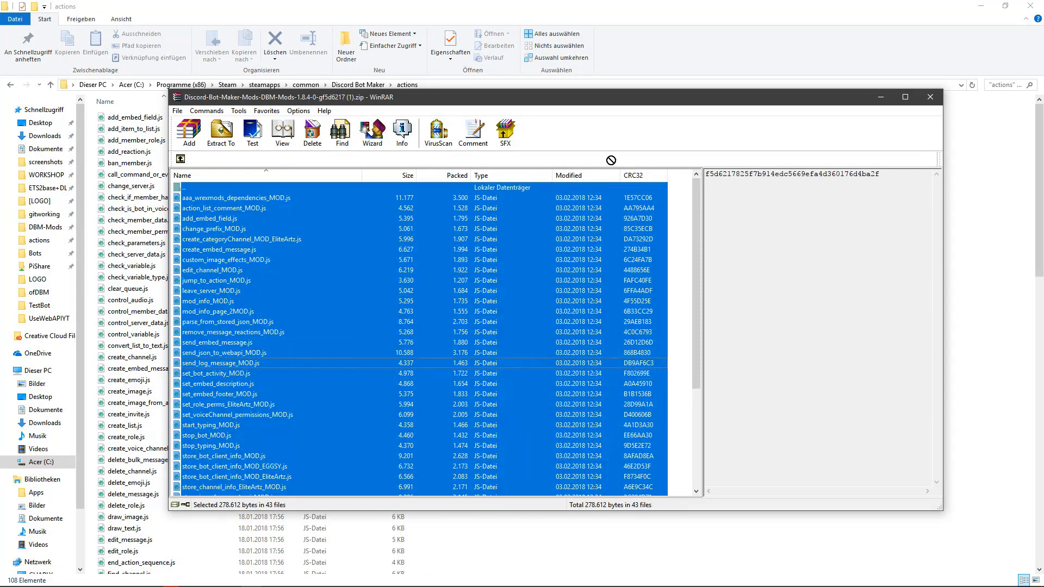
{"action": "left_click_drag", "start_coordinate": [539, 522], "coordinate": [538, 546]}
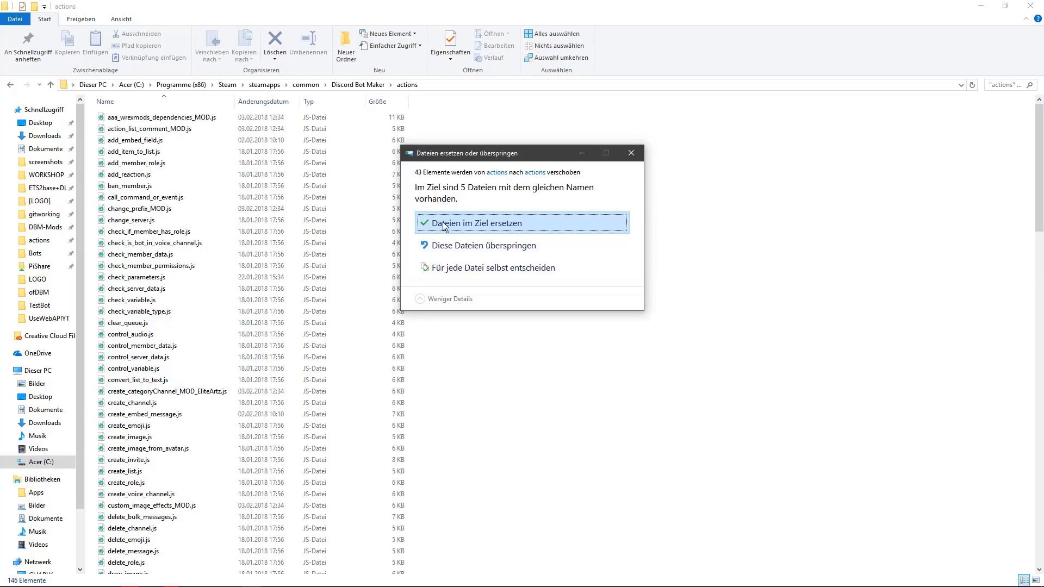
{"action": "left_click", "coordinate": [499, 222]}
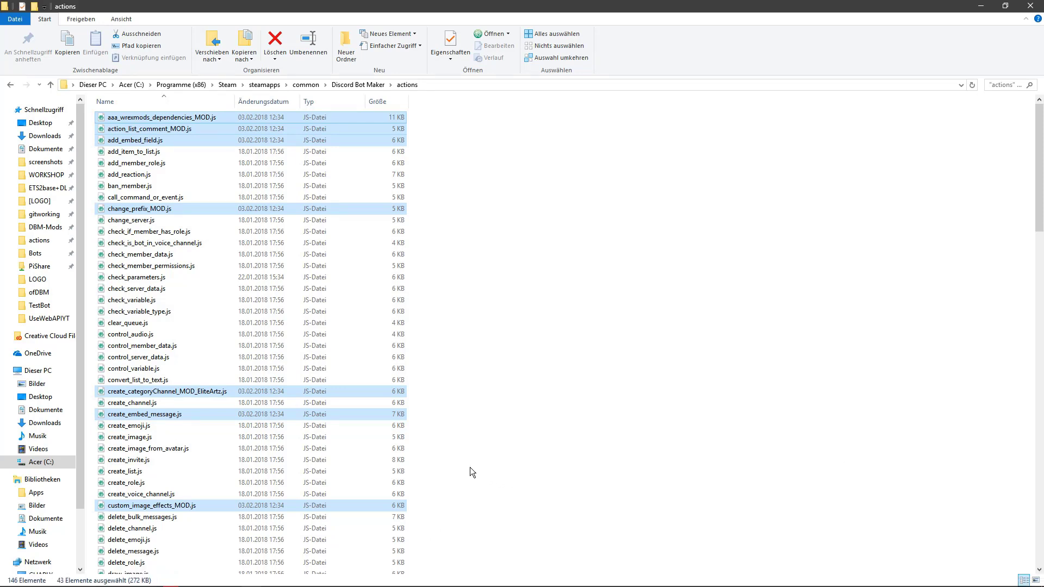
Step: Close Discord Bot Maker and relaunch it through Steam
{"action": "mouse_move", "coordinate": [435, 586]}
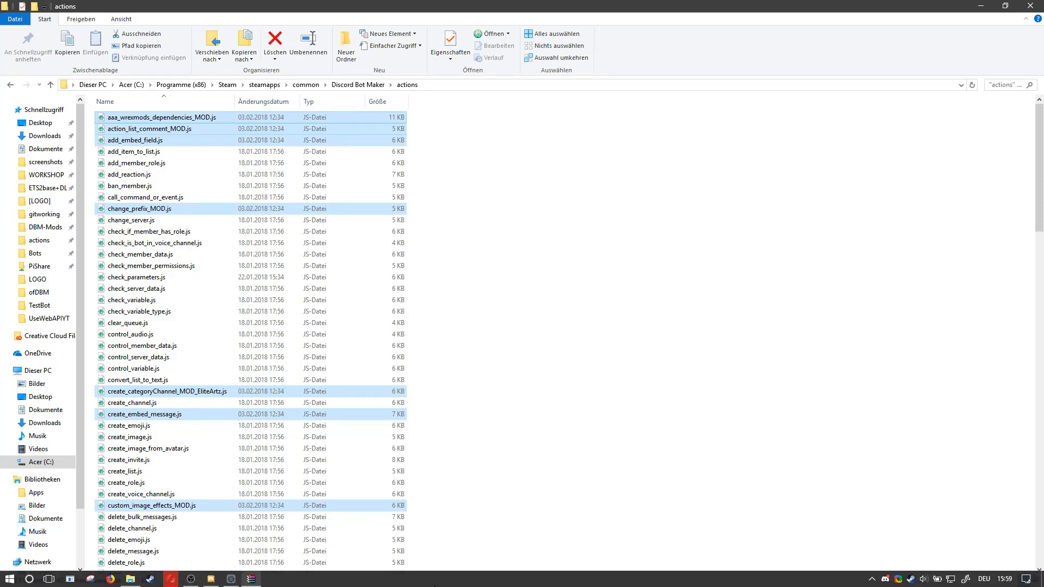
{"action": "left_click", "coordinate": [252, 579]}
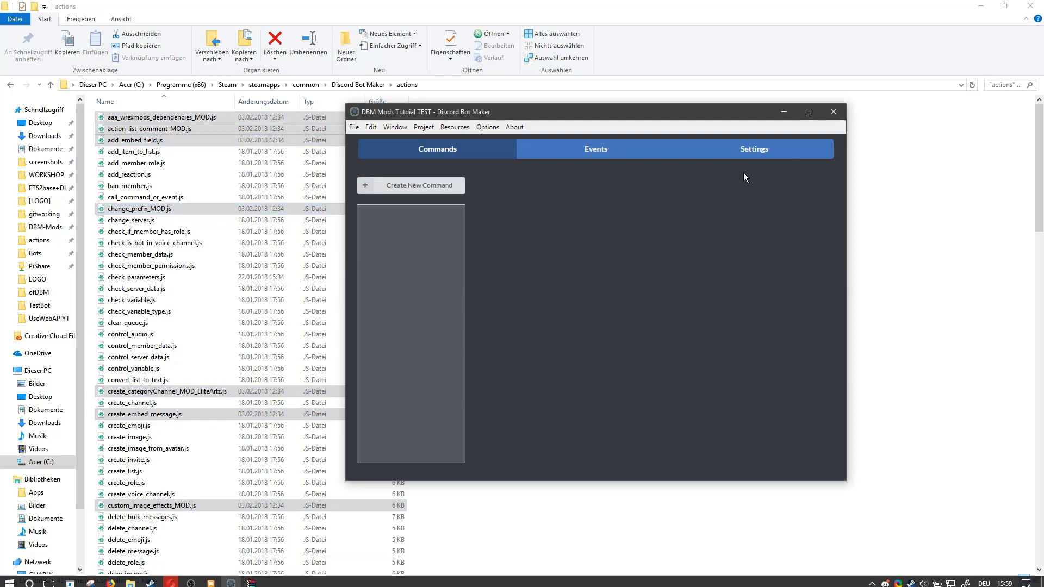
{"action": "left_click", "coordinate": [833, 112]}
{"action": "left_click", "coordinate": [514, 328]}
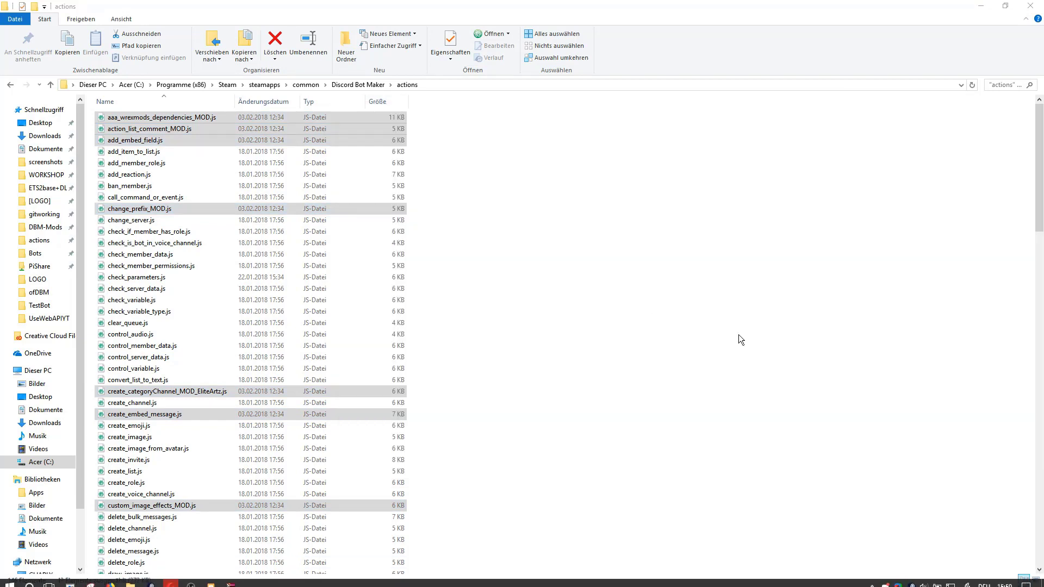
{"action": "right_click", "coordinate": [913, 580]}
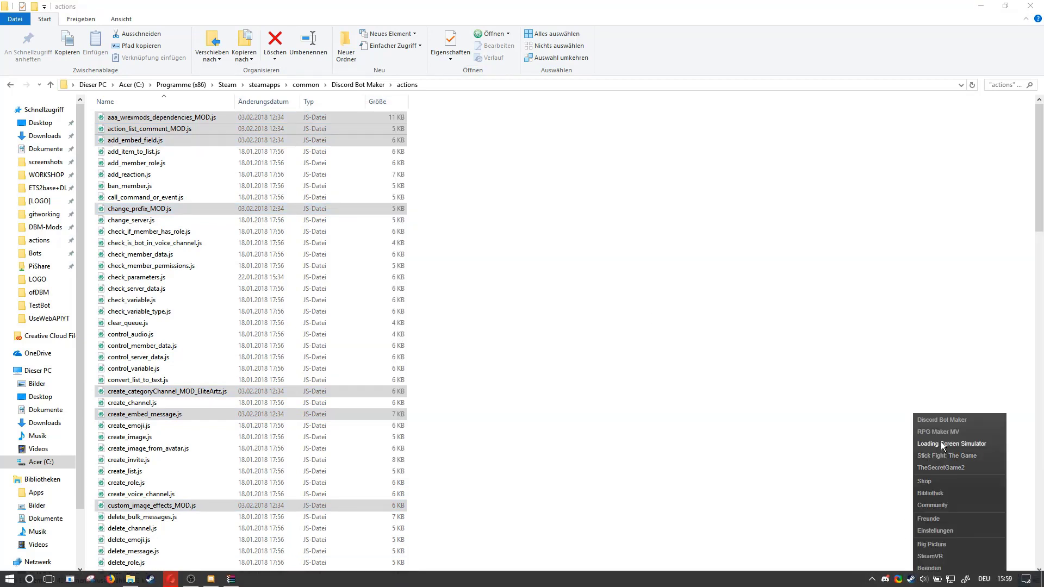
{"action": "left_click", "coordinate": [938, 447]}
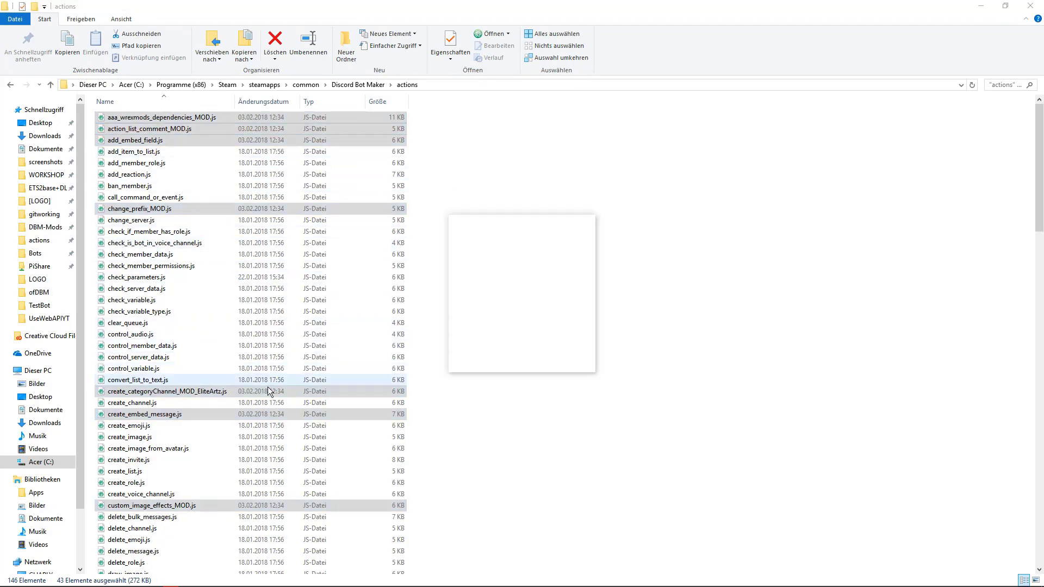
{"action": "scroll", "coordinate": [210, 462], "scroll_direction": "down", "scroll_amount": 4}
{"action": "scroll", "coordinate": [210, 462], "scroll_direction": "down", "scroll_amount": 20}
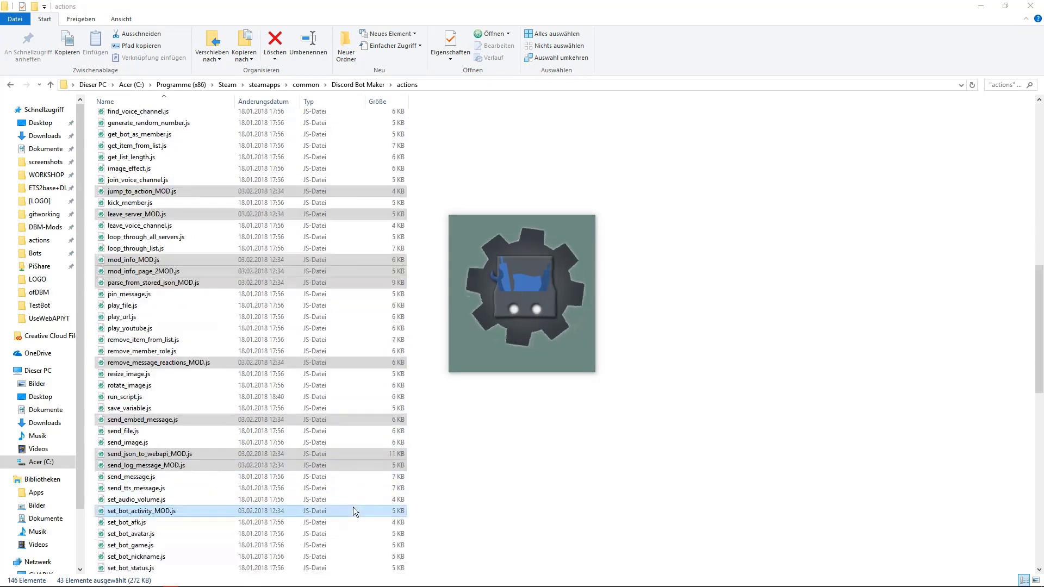
{"action": "scroll", "coordinate": [353, 510], "scroll_direction": "down", "scroll_amount": 4}
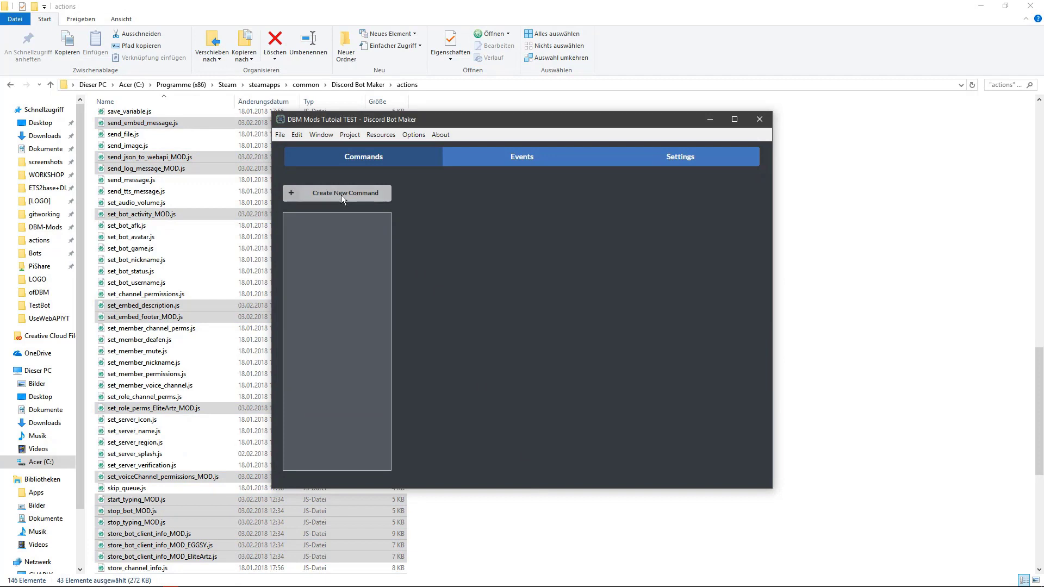
Step: Create a new command, start adding an action to it, and choose the Mod Information action
{"action": "left_click", "coordinate": [341, 193]}
{"action": "left_click", "coordinate": [622, 351]}
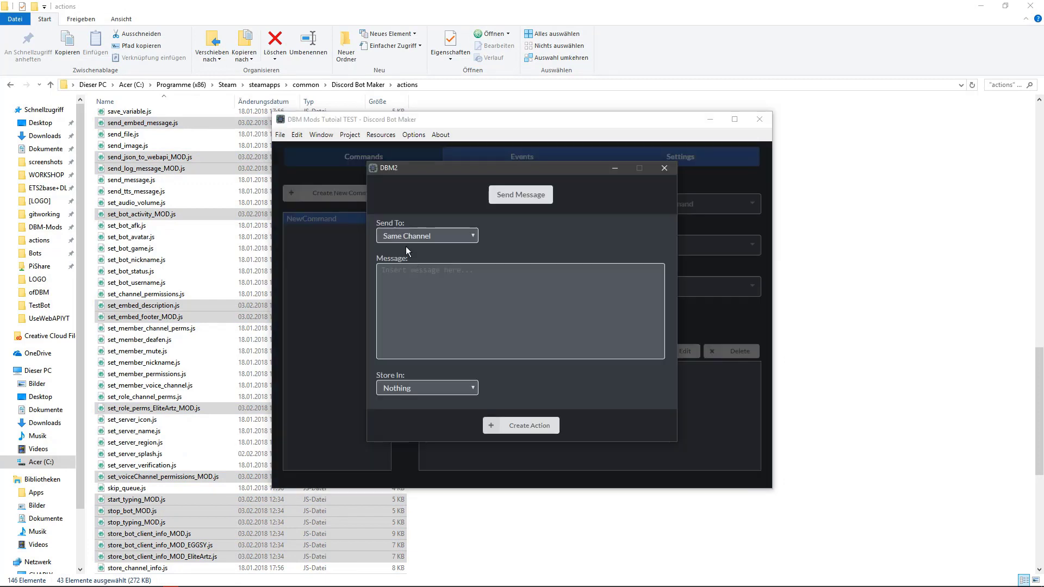
{"action": "left_click", "coordinate": [527, 198]}
{"action": "left_click", "coordinate": [454, 186]}
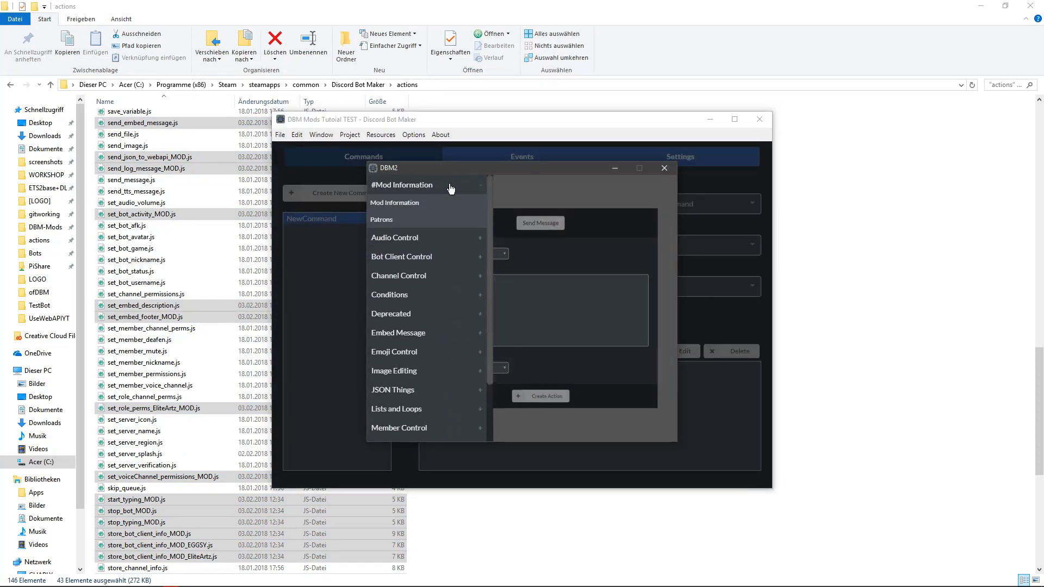
{"action": "left_click", "coordinate": [430, 203]}
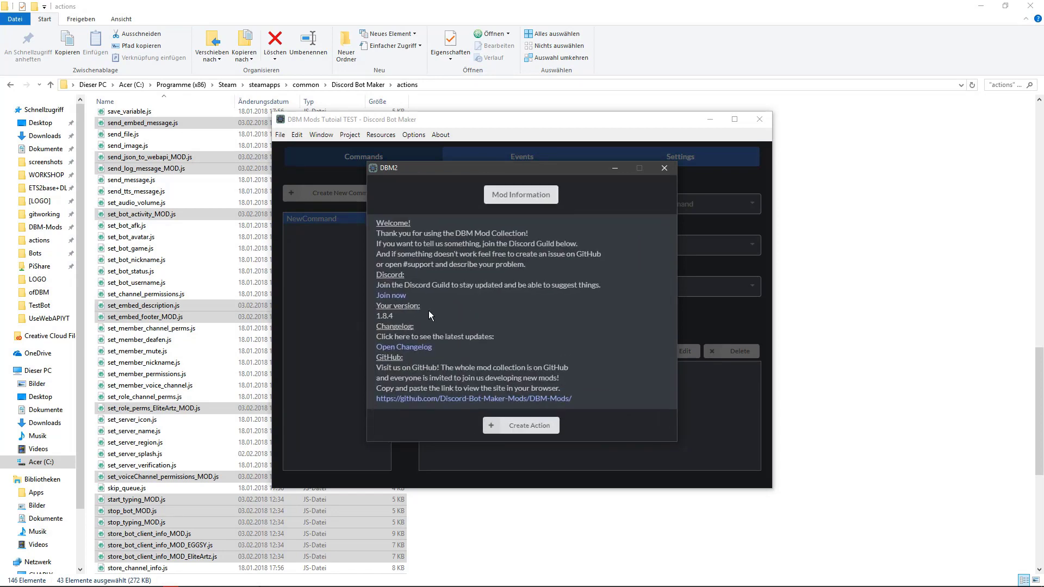
Step: Examine the installed mod actions in the action list, including the Embed Message and JSON Things categories
{"action": "left_click", "coordinate": [513, 196]}
{"action": "scroll", "coordinate": [419, 337], "scroll_direction": "down", "scroll_amount": 2}
{"action": "scroll", "coordinate": [415, 314], "scroll_direction": "up", "scroll_amount": 2}
{"action": "scroll", "coordinate": [413, 304], "scroll_direction": "up", "scroll_amount": 1}
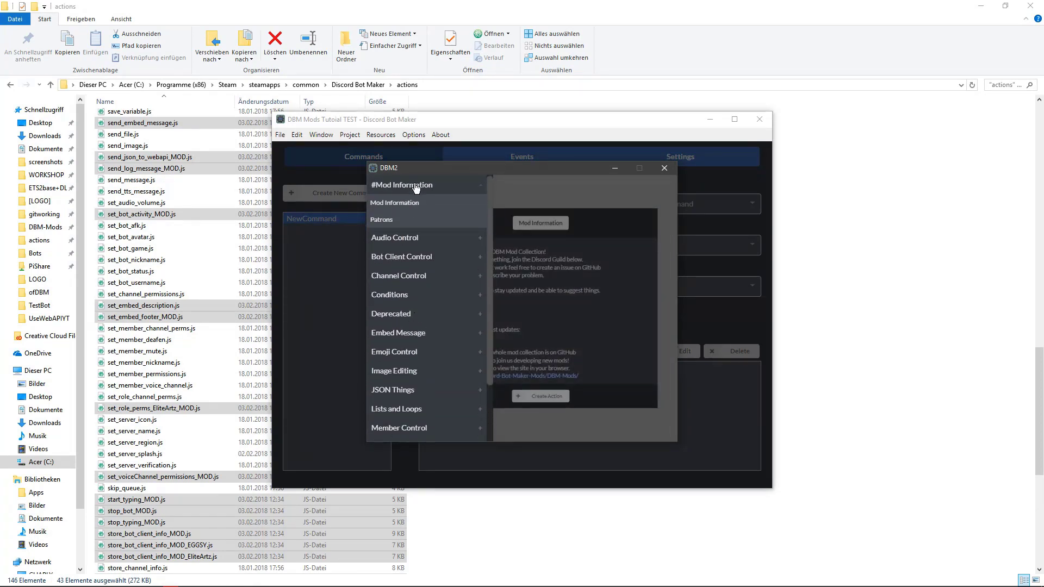
{"action": "left_click", "coordinate": [389, 185]}
{"action": "left_click", "coordinate": [419, 300]}
{"action": "scroll", "coordinate": [428, 339], "scroll_direction": "down", "scroll_amount": 2}
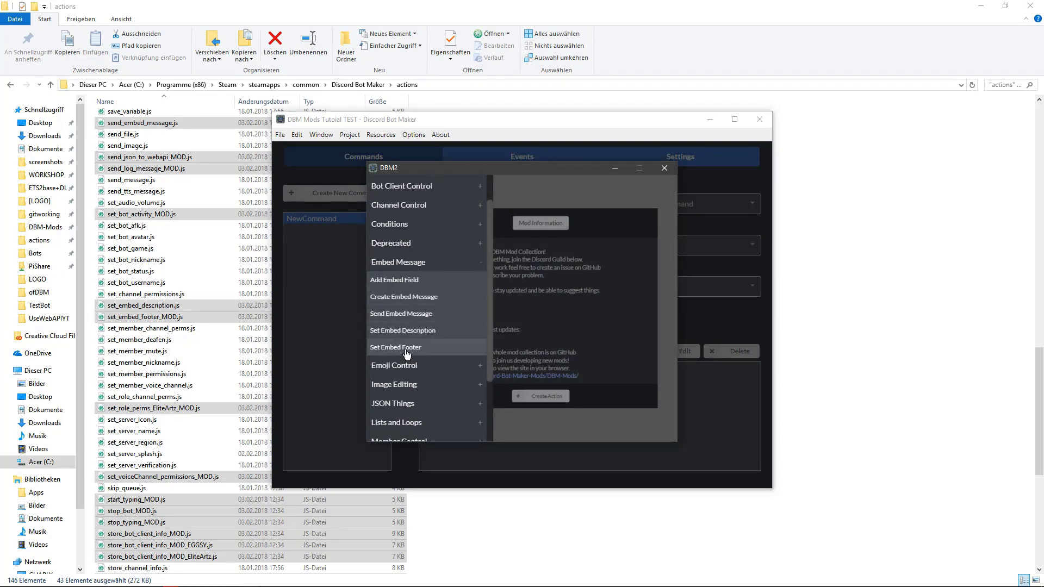
{"action": "scroll", "coordinate": [414, 352], "scroll_direction": "down", "scroll_amount": 3}
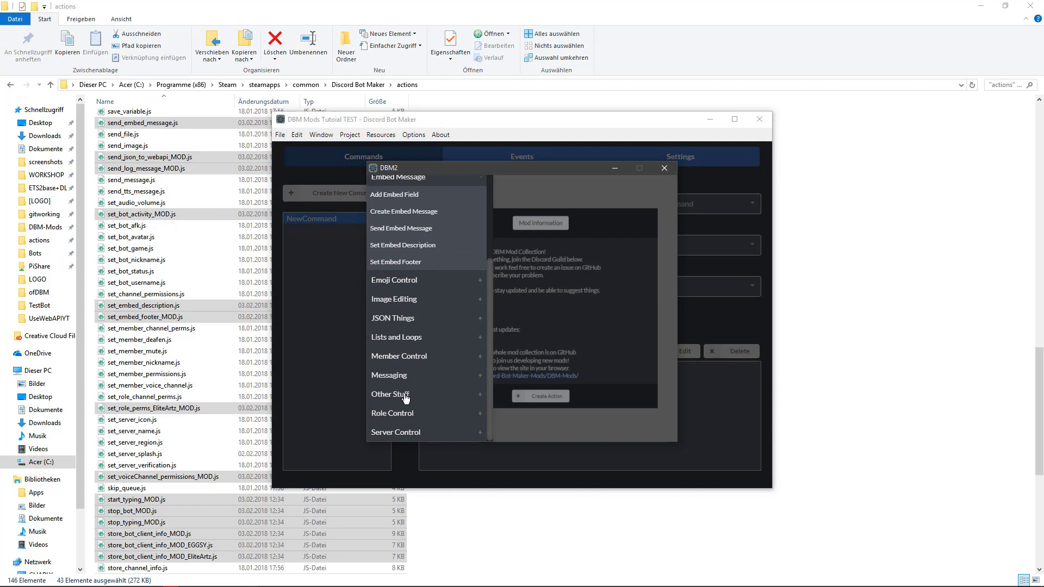
{"action": "scroll", "coordinate": [405, 394], "scroll_direction": "up", "scroll_amount": 5}
{"action": "left_click", "coordinate": [384, 297]}
{"action": "scroll", "coordinate": [387, 321], "scroll_direction": "down", "scroll_amount": 2}
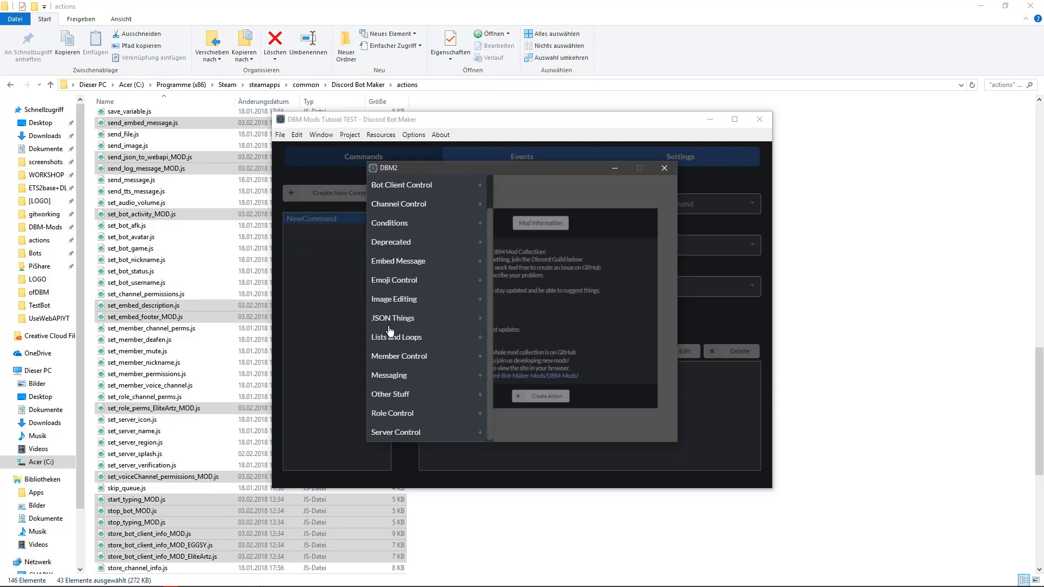
{"action": "left_click", "coordinate": [398, 321]}
{"action": "scroll", "coordinate": [402, 326], "scroll_direction": "down", "scroll_amount": 3}
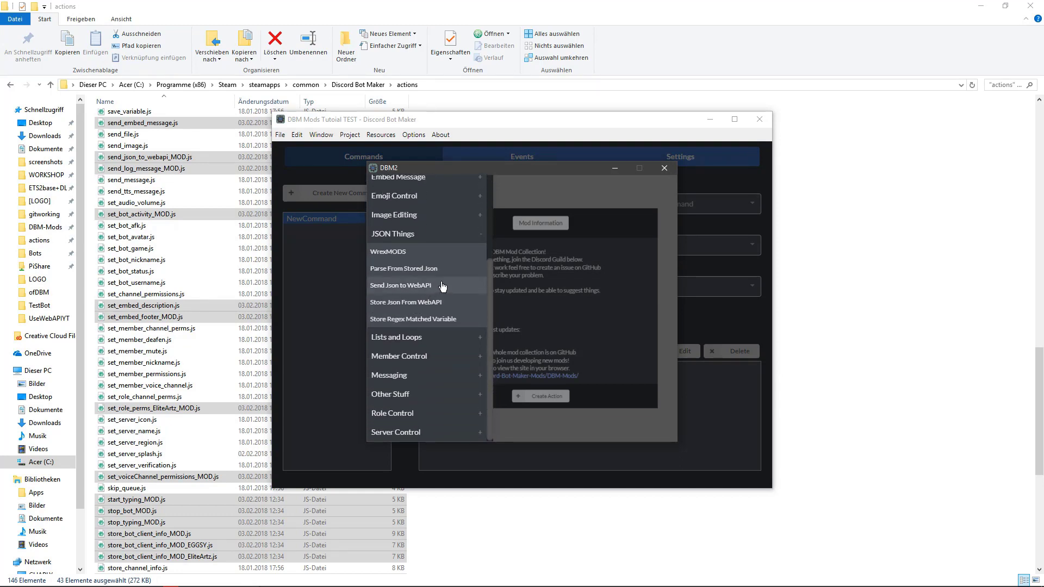
Step: Examine the settings of the Store Json From WebAPI action and close the action window
{"action": "left_click", "coordinate": [433, 303]}
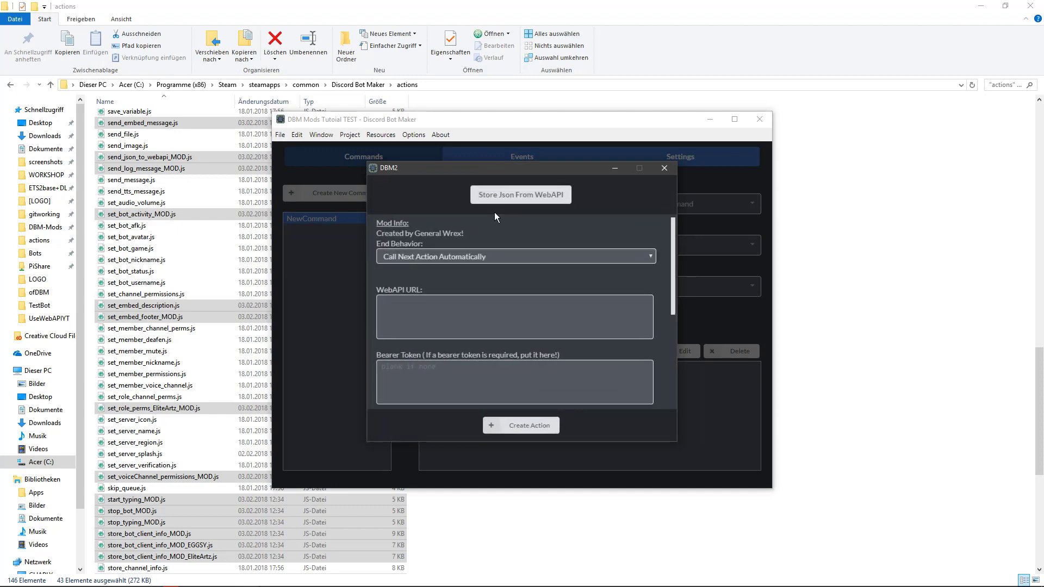
{"action": "scroll", "coordinate": [536, 318], "scroll_direction": "down", "scroll_amount": 5}
{"action": "scroll", "coordinate": [544, 310], "scroll_direction": "up", "scroll_amount": 5}
{"action": "left_click", "coordinate": [661, 167]}
Step: Save the project containing the test command
{"action": "key", "text": "ctrl+s"}
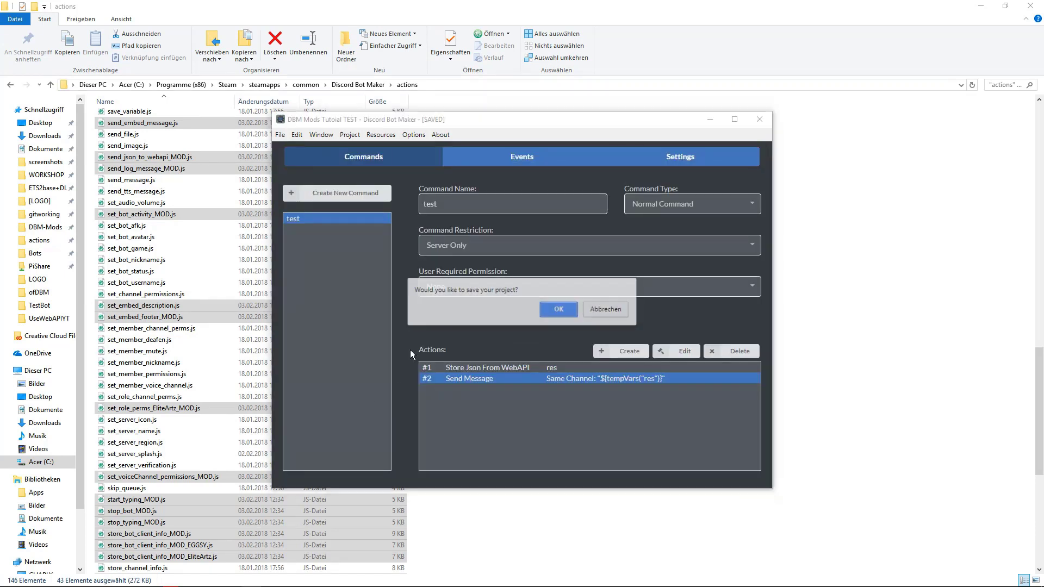
{"action": "key", "text": "Return"}
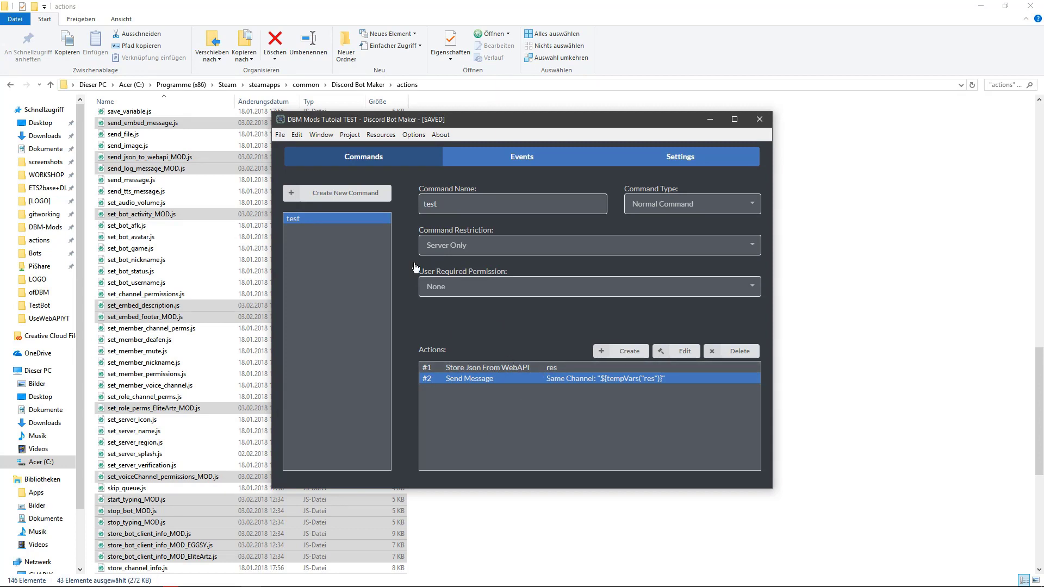
Step: Open the bot log of the running project and move the log window to the middle of the screen
{"action": "left_click", "coordinate": [350, 134]}
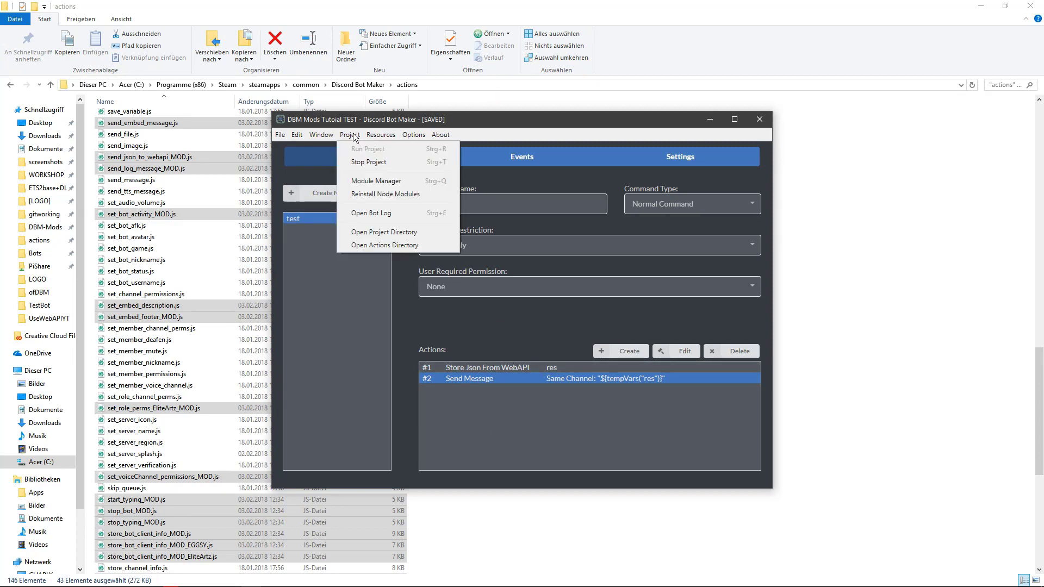
{"action": "left_click", "coordinate": [375, 215]}
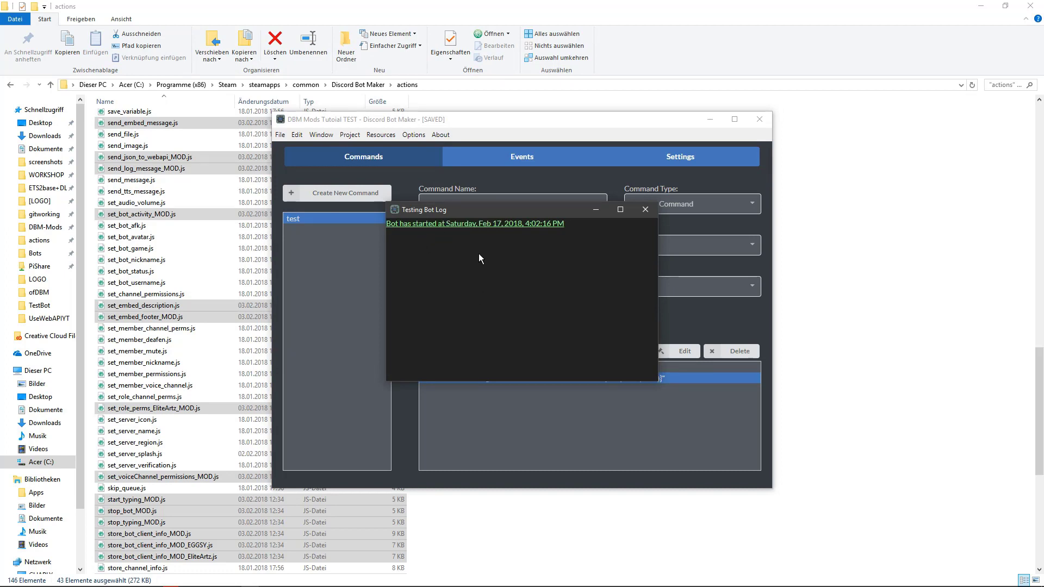
{"action": "left_click", "coordinate": [484, 271]}
{"action": "key", "text": "alt+F4"}
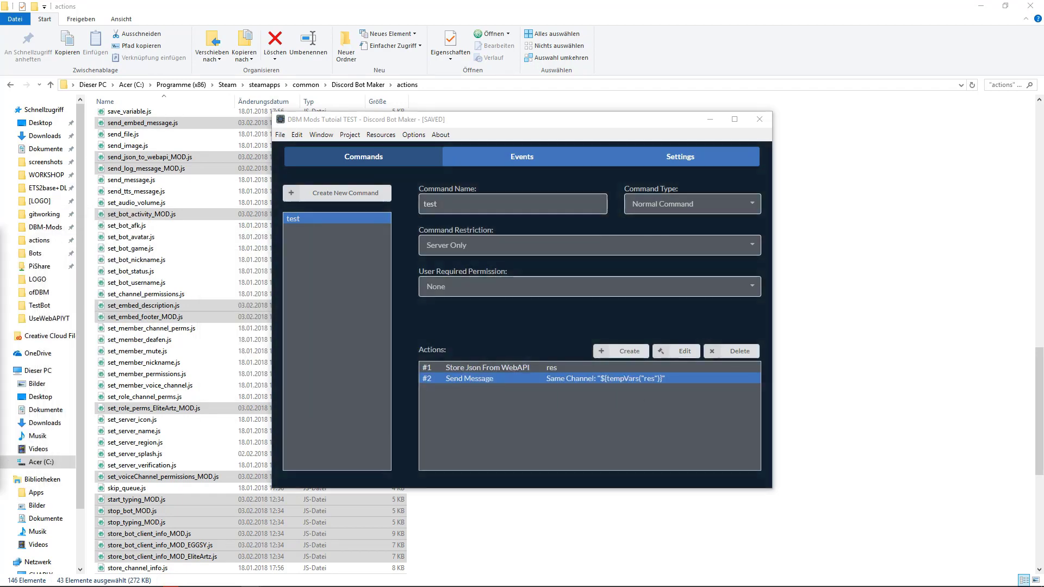
{"action": "left_click_drag", "start_coordinate": [90, 225], "coordinate": [468, 239]}
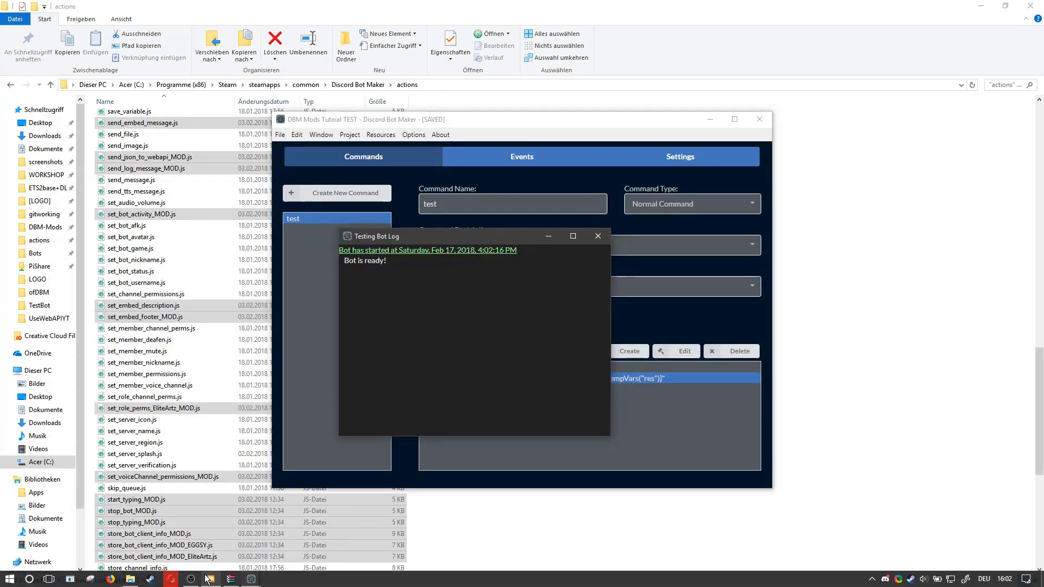
Step: Switch to Discord, open the general channel of the emoji server, and send the command !test to the bot
{"action": "left_click", "coordinate": [209, 579]}
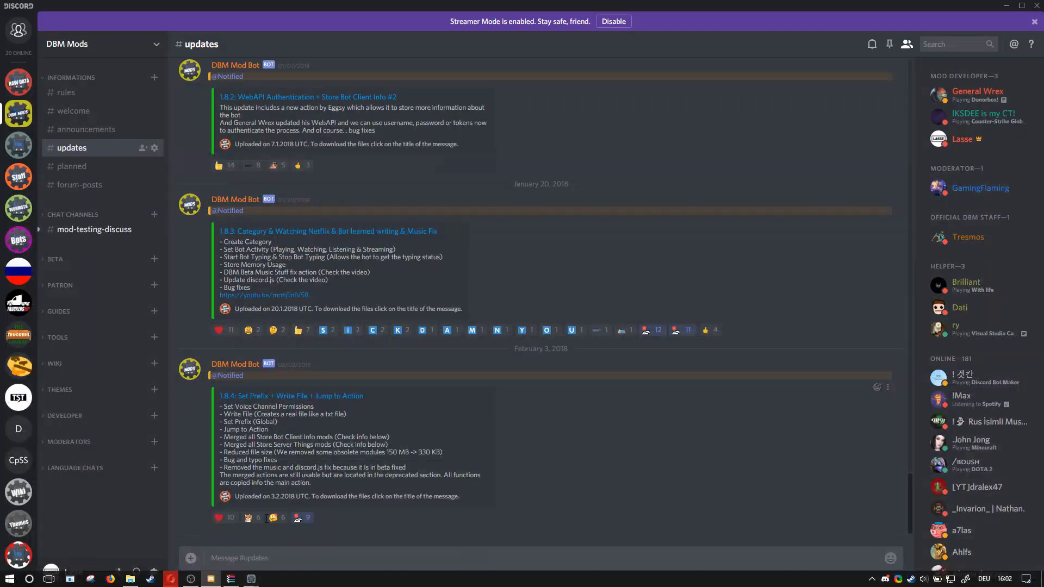
{"action": "left_click", "coordinate": [19, 366]}
{"action": "left_click", "coordinate": [69, 119]}
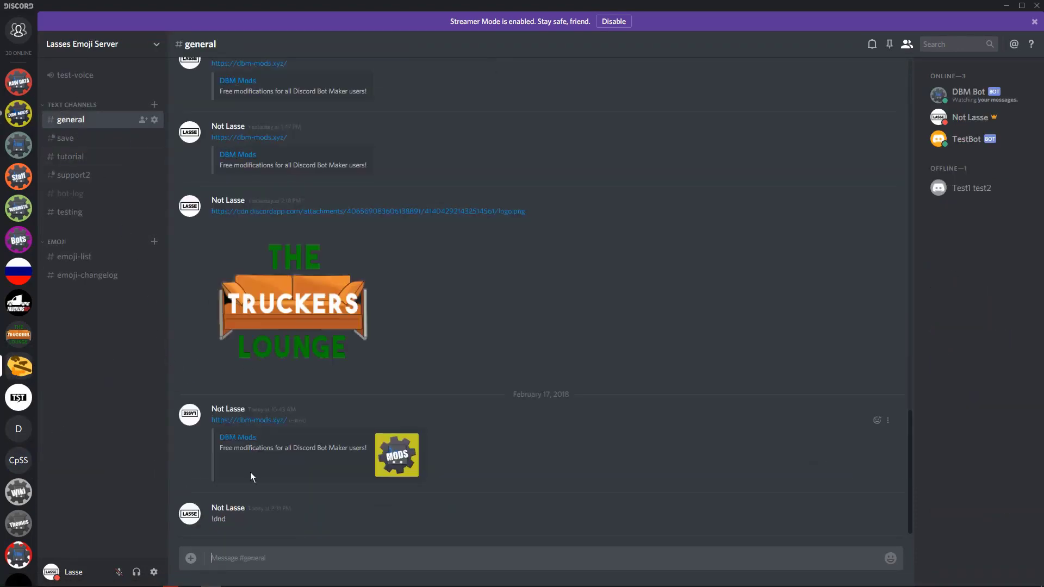
{"action": "type", "text": "!test"}
{"action": "key", "text": "Return"}
{"action": "left_click_drag", "start_coordinate": [227, 520], "coordinate": [208, 523]}
{"action": "left_click", "coordinate": [208, 523]}
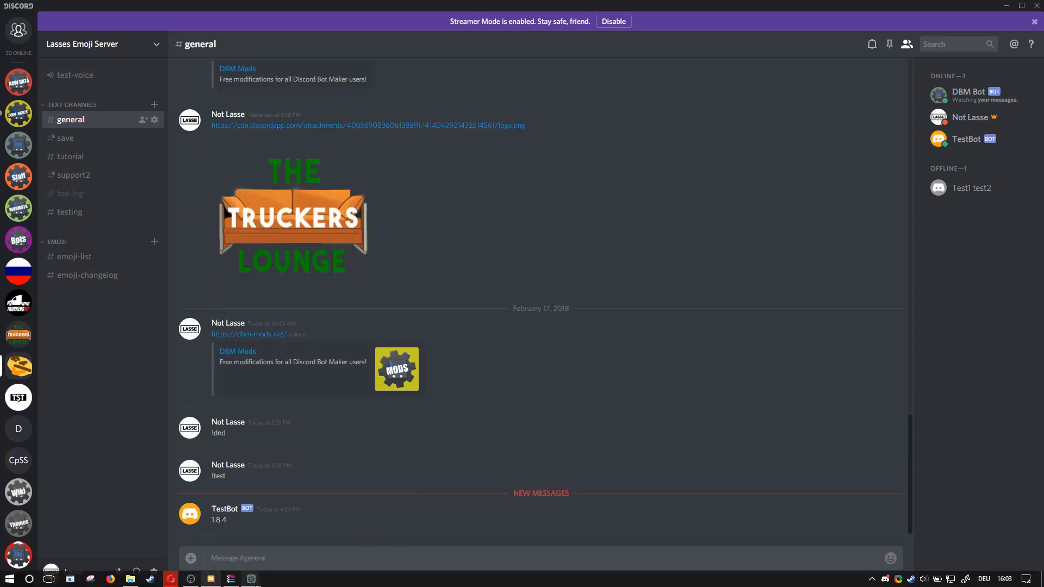
Step: Check the output of the test command in the Testing Bot Log
{"action": "mouse_move", "coordinate": [251, 579]}
{"action": "left_click", "coordinate": [296, 530]}
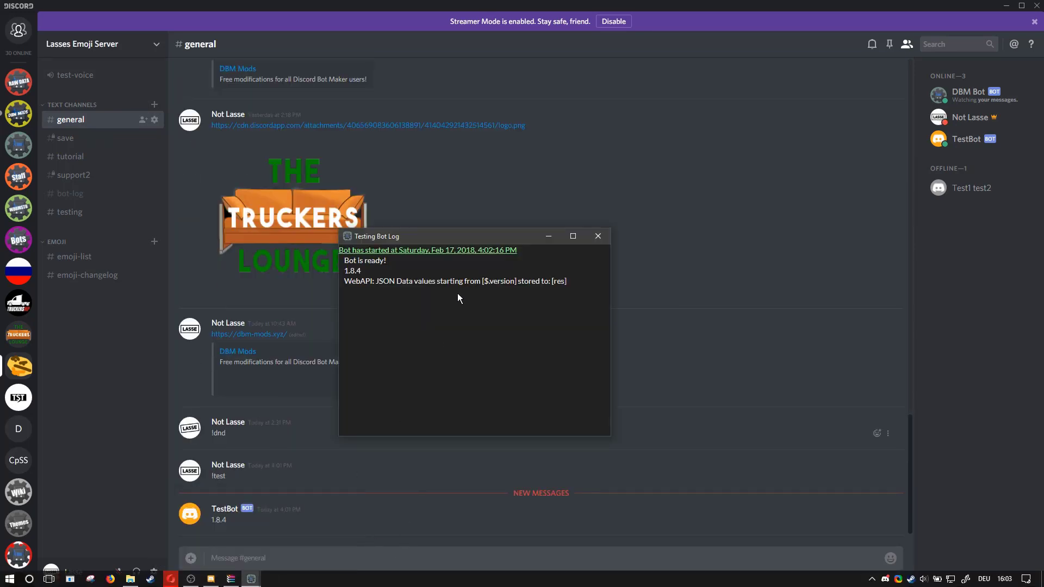
{"action": "left_click", "coordinate": [438, 372]}
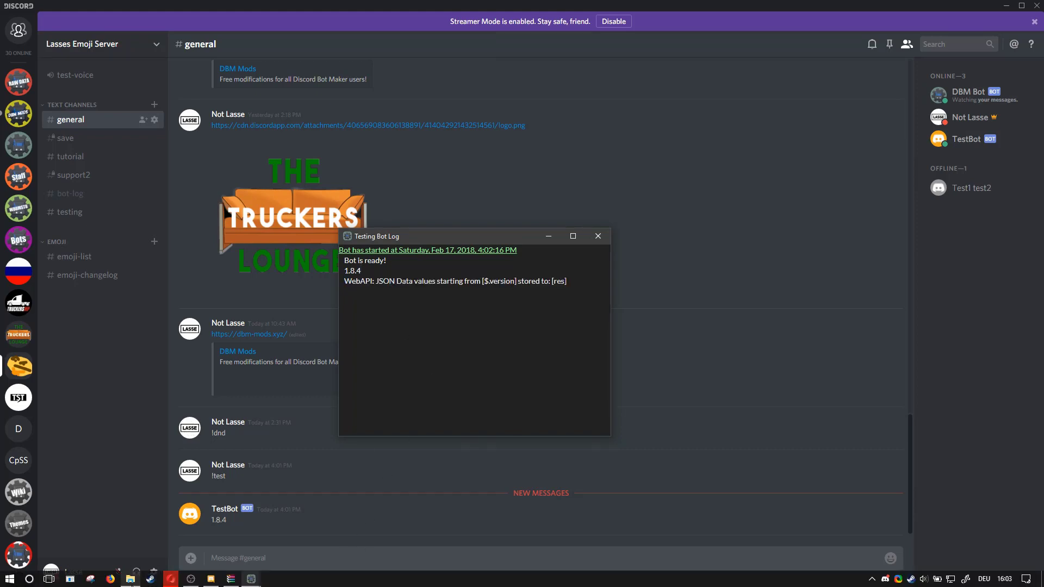
Step: Return to Discord Bot Maker and open the directory of the DBM Mods Tutoial TEST project
{"action": "left_click", "coordinate": [130, 579]}
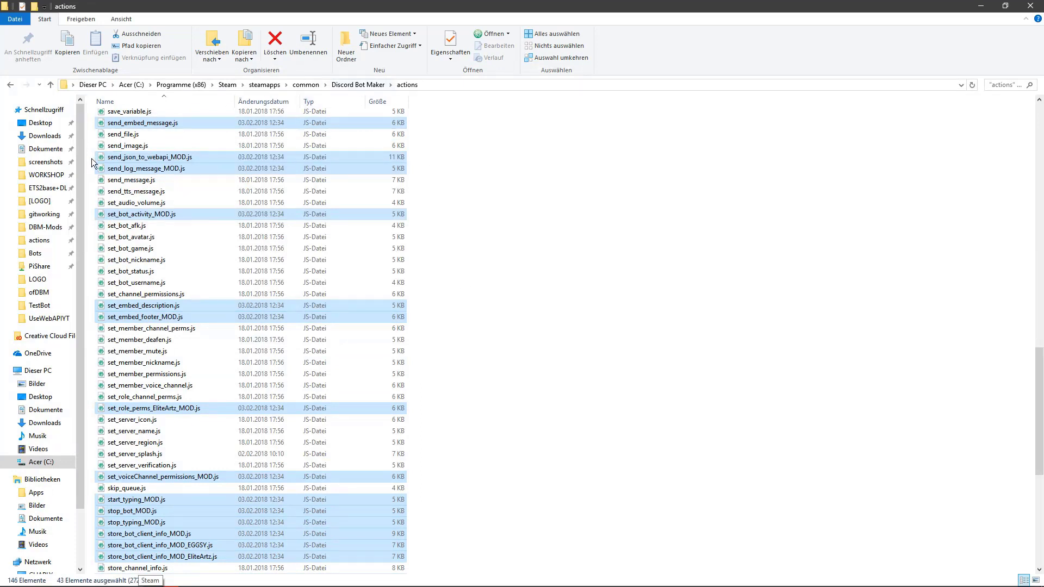
{"action": "mouse_move", "coordinate": [251, 581]}
{"action": "left_click", "coordinate": [191, 524]}
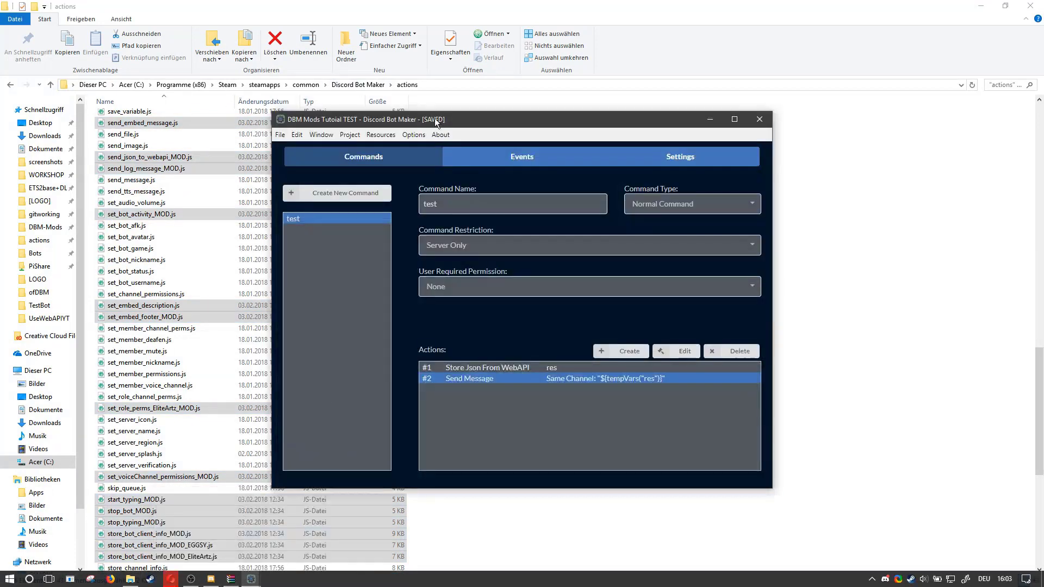
{"action": "left_click", "coordinate": [349, 135]}
{"action": "left_click", "coordinate": [348, 231]}
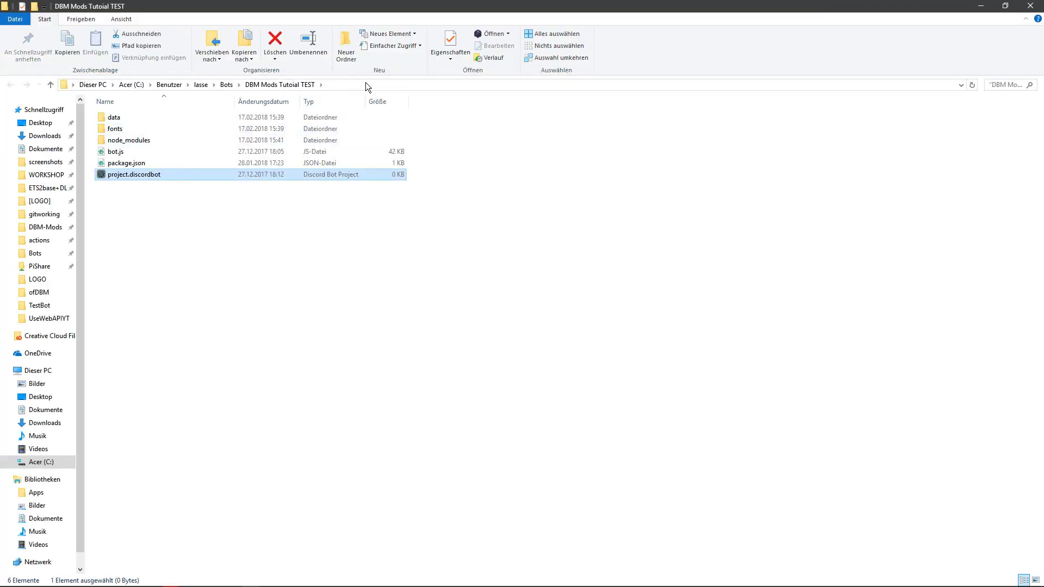
Step: Open a command prompt in the project folder and run npm i to try to install the node modules
{"action": "left_click", "coordinate": [367, 82]}
{"action": "type", "text": "cmd"}
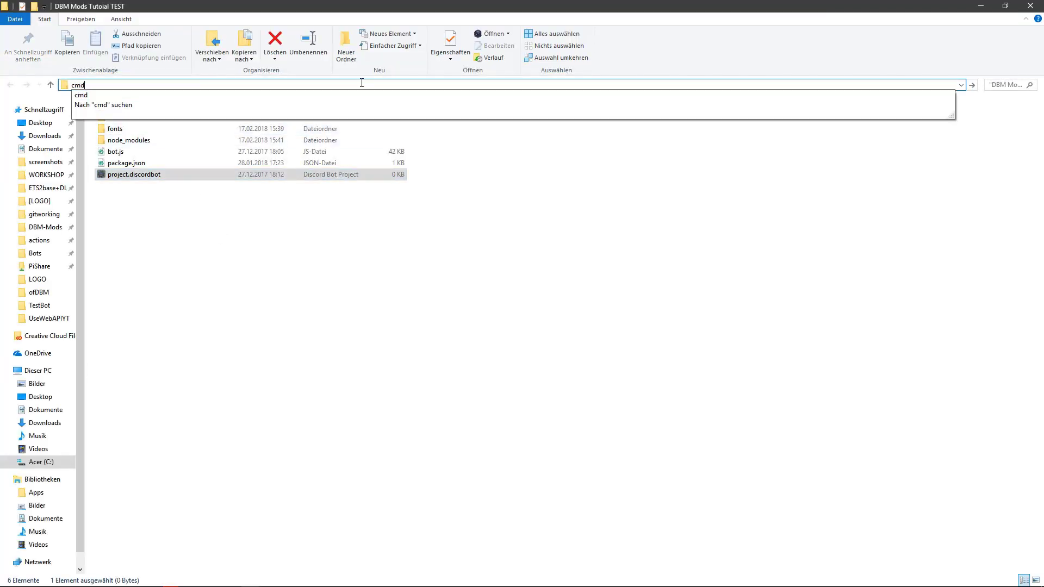
{"action": "key", "text": "Return"}
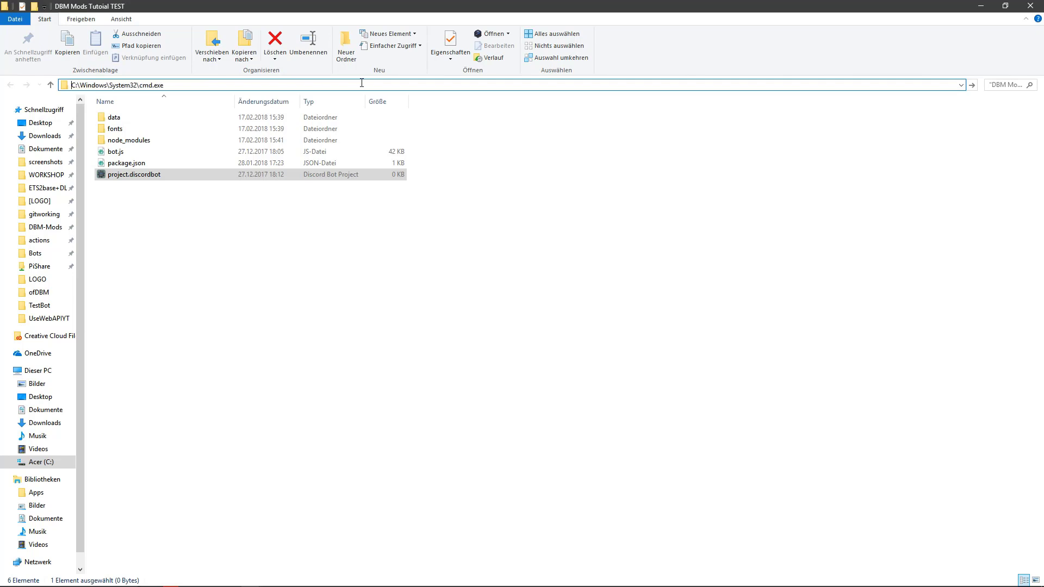
{"action": "left_click_drag", "start_coordinate": [311, 152], "coordinate": [449, 139]}
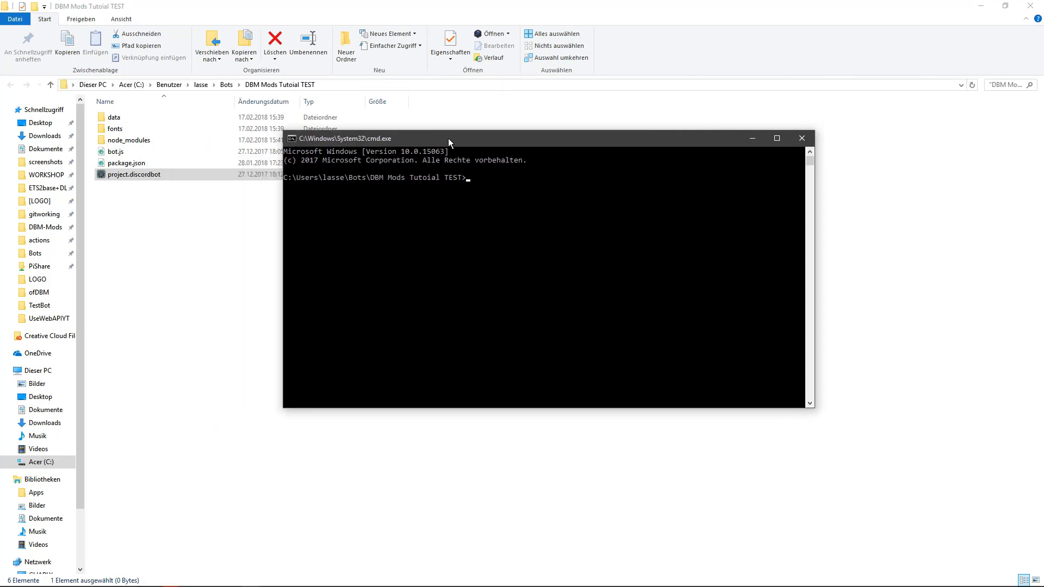
{"action": "type", "text": "npm i"}
{"action": "key", "text": "Return"}
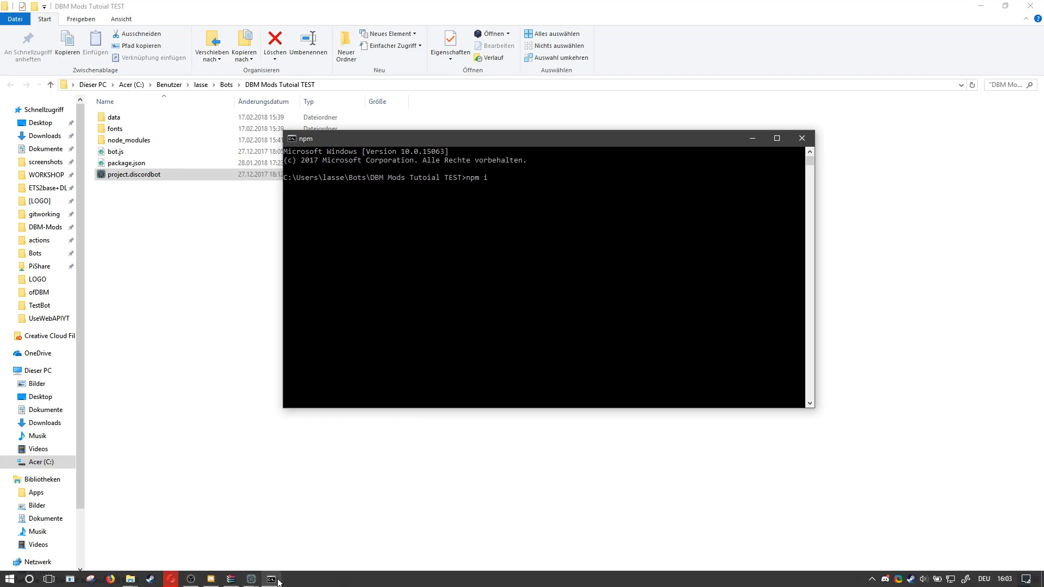
{"action": "mouse_move", "coordinate": [283, 580]}
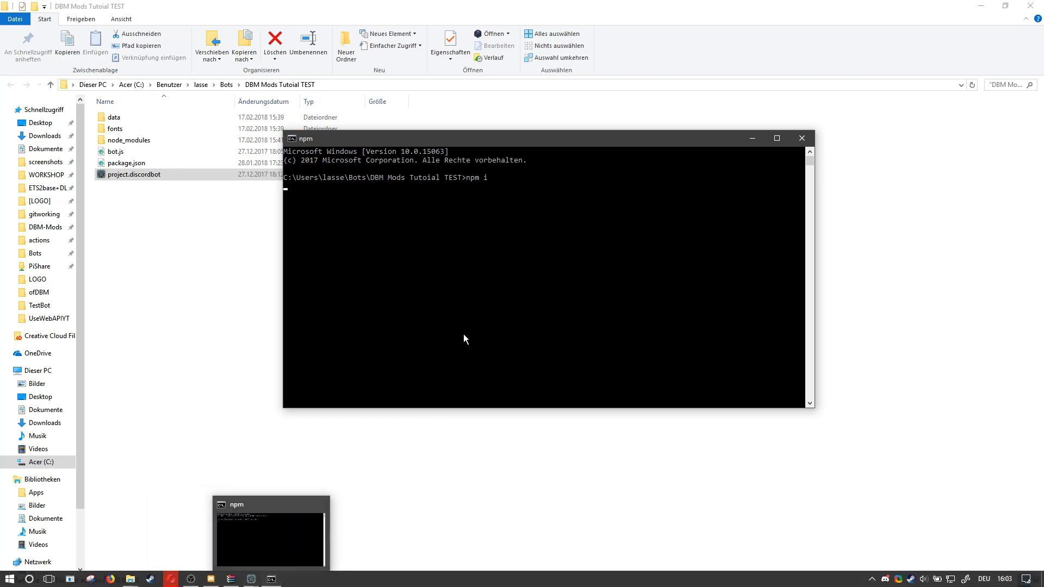
{"action": "left_click", "coordinate": [494, 275]}
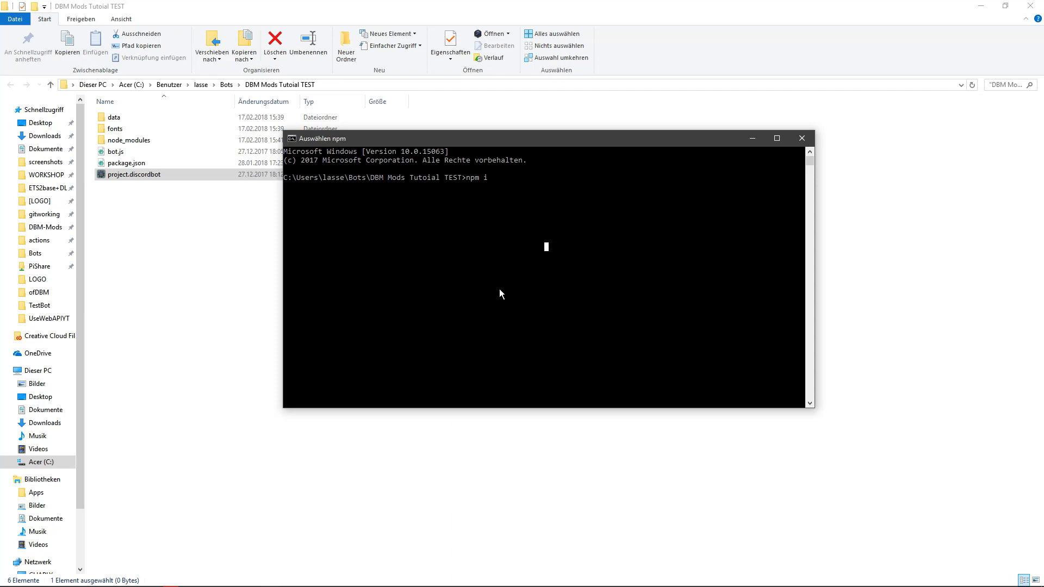
{"action": "key", "text": "Return"}
{"action": "left_click", "coordinate": [473, 257]}
Step: Open a second command prompt in the project folder, enter npm i request --save, and close it without running the command
{"action": "left_click", "coordinate": [348, 84]}
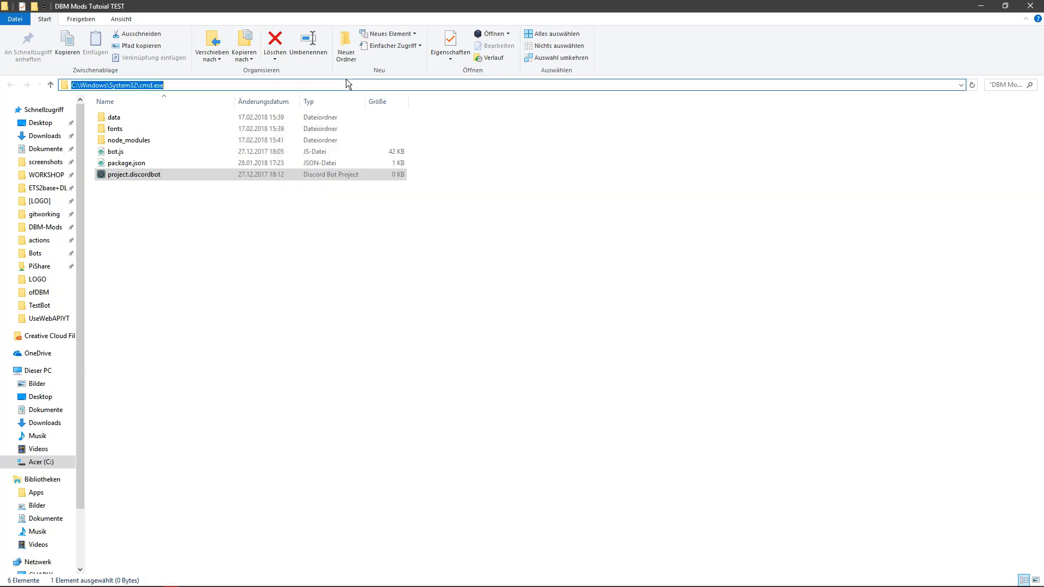
{"action": "key", "text": "BackSpace"}
{"action": "type", "text": "c"}
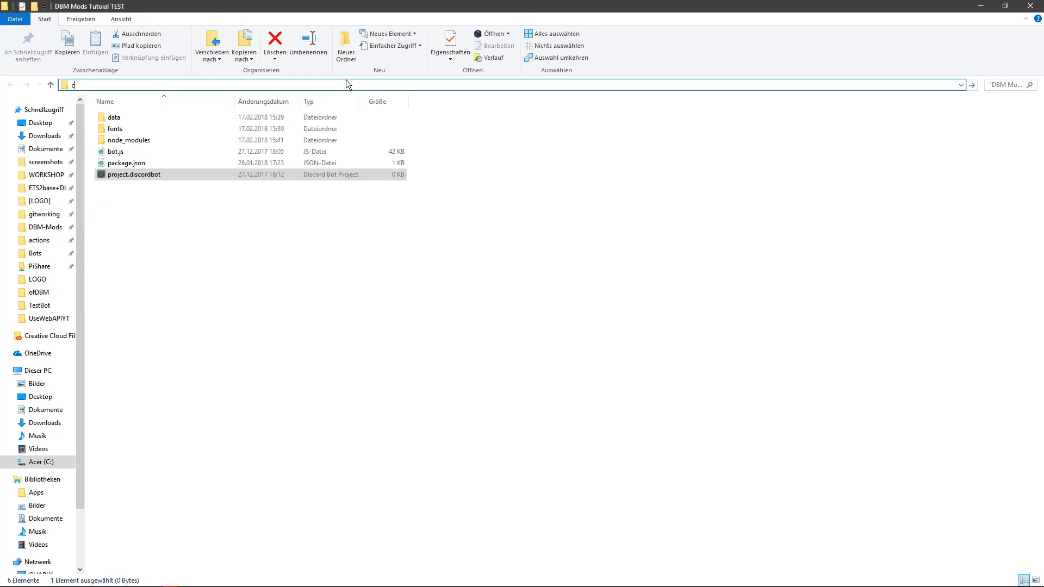
{"action": "type", "text": "md"}
{"action": "key", "text": "Return"}
{"action": "type", "text": "npm i"}
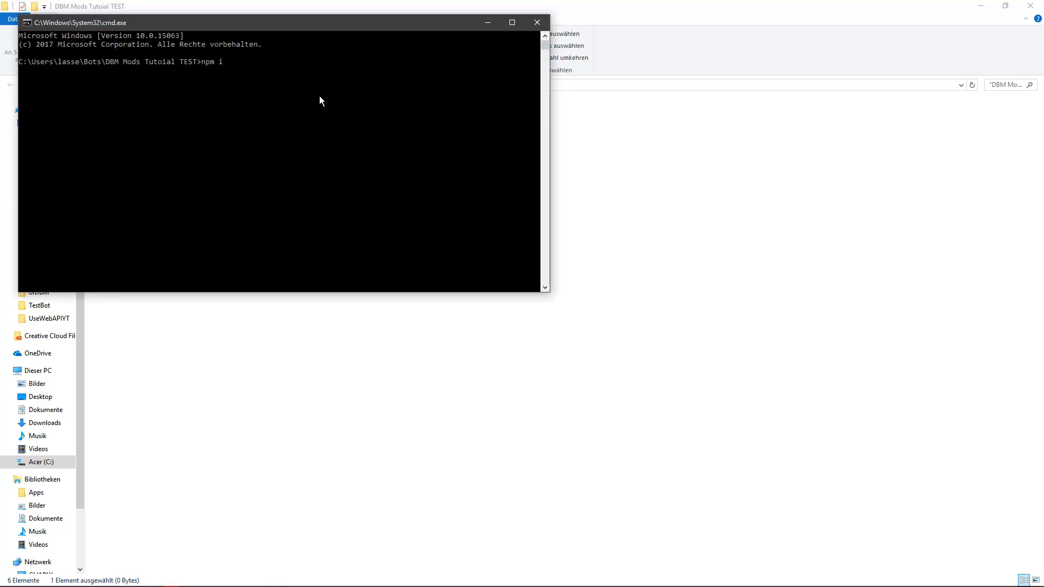
{"action": "type", "text": " request --save"}
{"action": "left_click_drag", "start_coordinate": [257, 29], "coordinate": [453, 88]}
{"action": "left_click", "coordinate": [731, 80]}
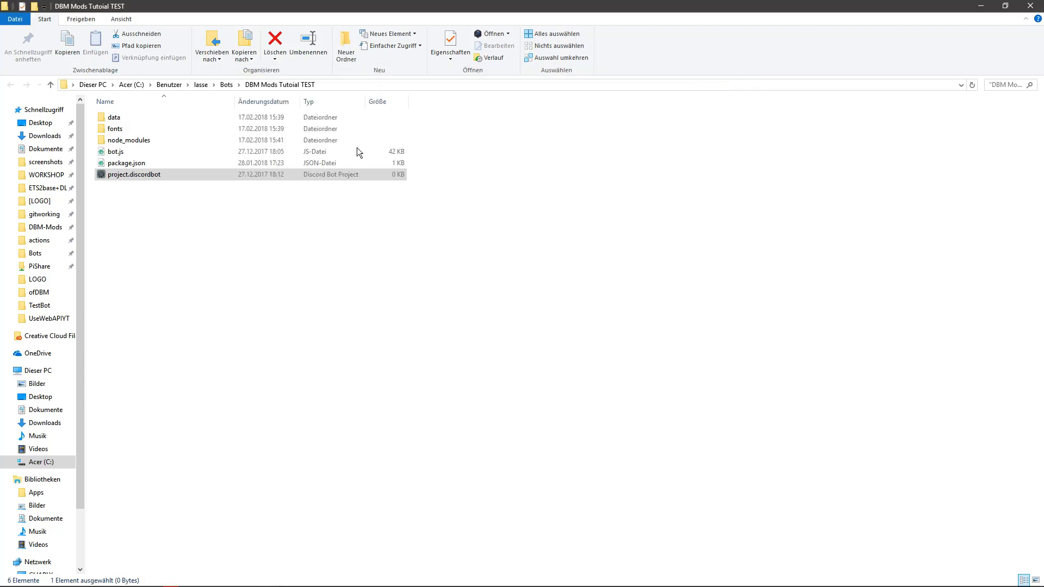
Step: Open the node_modules folder of the project and locate the request module folder
{"action": "double_click", "coordinate": [118, 141]}
{"action": "left_click", "coordinate": [249, 221]}
{"action": "type", "text": "request"}
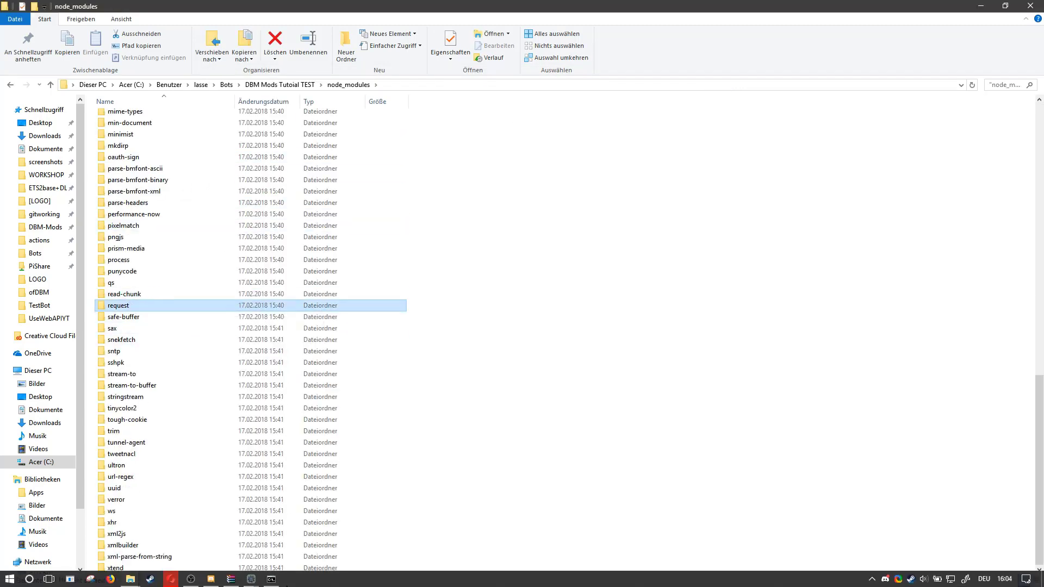
Step: Abort the running npm install and close its command prompt
{"action": "left_click", "coordinate": [272, 578]}
{"action": "key", "text": "Right"}
{"action": "key", "text": "Right"}
{"action": "key", "text": "Right"}
{"action": "key", "text": "Right"}
{"action": "key", "text": "Right"}
{"action": "key", "text": "Right"}
{"action": "key", "text": "Right"}
{"action": "key", "text": "Right"}
{"action": "key", "text": "Right"}
{"action": "key", "text": "Right"}
{"action": "key", "text": "Right"}
{"action": "key", "text": "Right"}
{"action": "key", "text": "Right"}
{"action": "key", "text": "Right"}
{"action": "key", "text": "Right"}
{"action": "key", "text": "Right"}
{"action": "key", "text": "Right"}
{"action": "key", "text": "Right"}
{"action": "key", "text": "Right"}
{"action": "key", "text": "Right"}
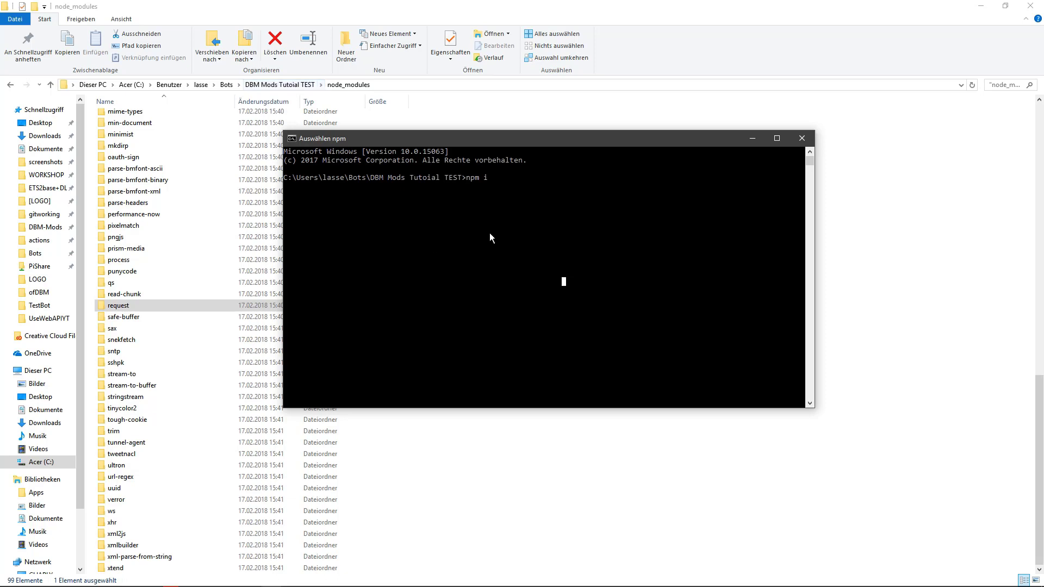
{"action": "key", "text": "Escape"}
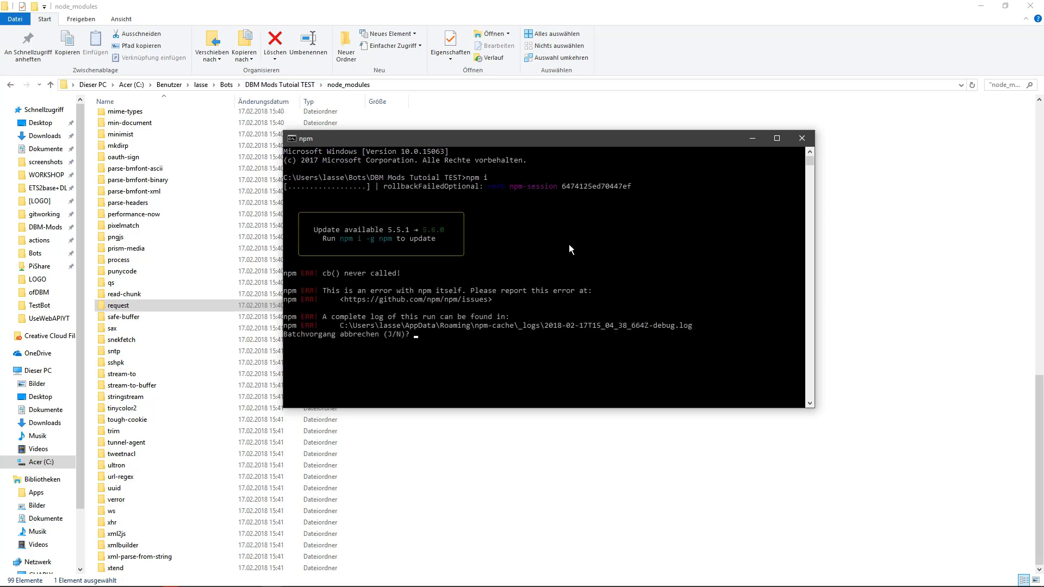
{"action": "left_click", "coordinate": [802, 138]}
Step: Switch to Discord and open the updates channel of the DBM Mods server
{"action": "left_click", "coordinate": [259, 575]}
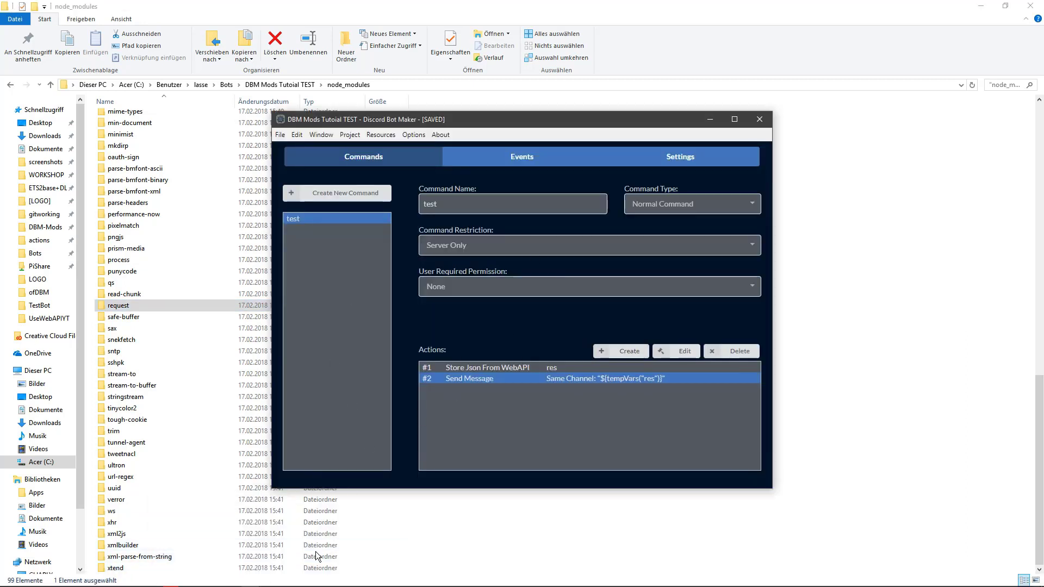
{"action": "left_click", "coordinate": [207, 579]}
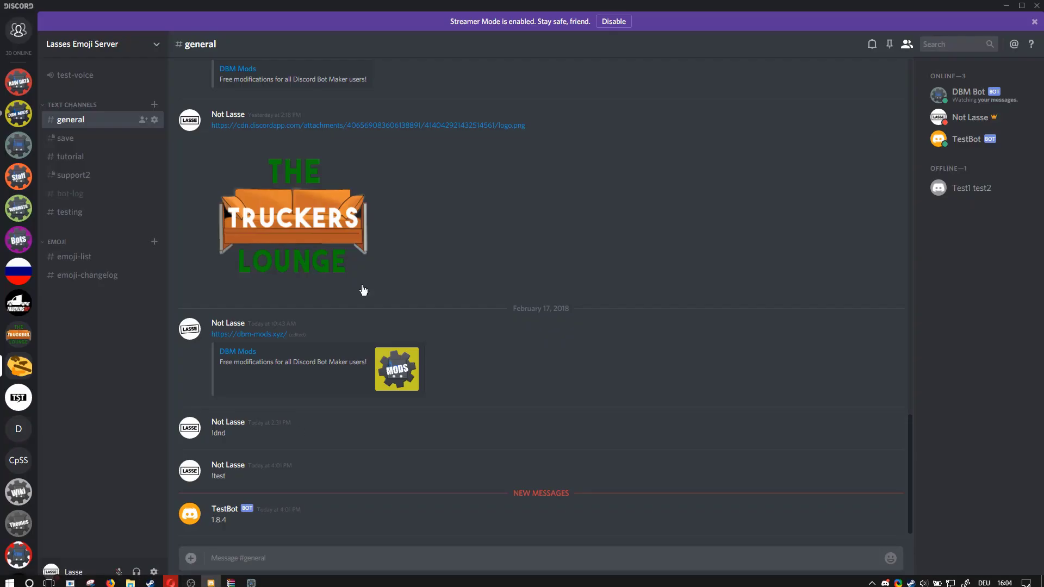
{"action": "left_click", "coordinate": [19, 118]}
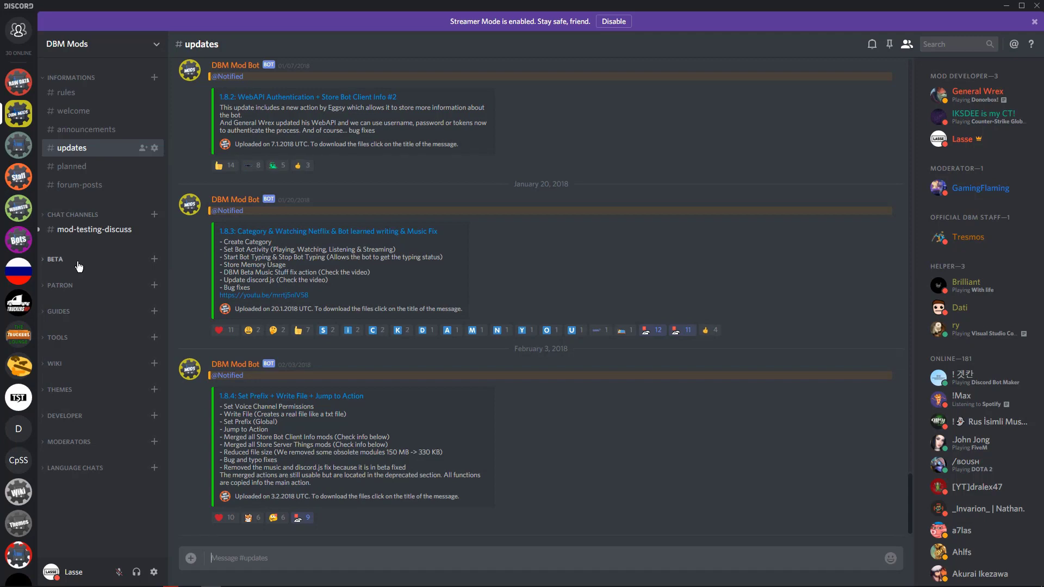
{"action": "type", "text": "!ban"}
{"action": "key", "text": "BackSpace"}
{"action": "key", "text": "BackSpace"}
{"action": "key", "text": "BackSpace"}
{"action": "key", "text": "BackSpace"}
Step: Look through the beta-updates and chat channels of the DBM Mods server and the support channel of the Discord Bot Maker server
{"action": "left_click", "coordinate": [69, 258]}
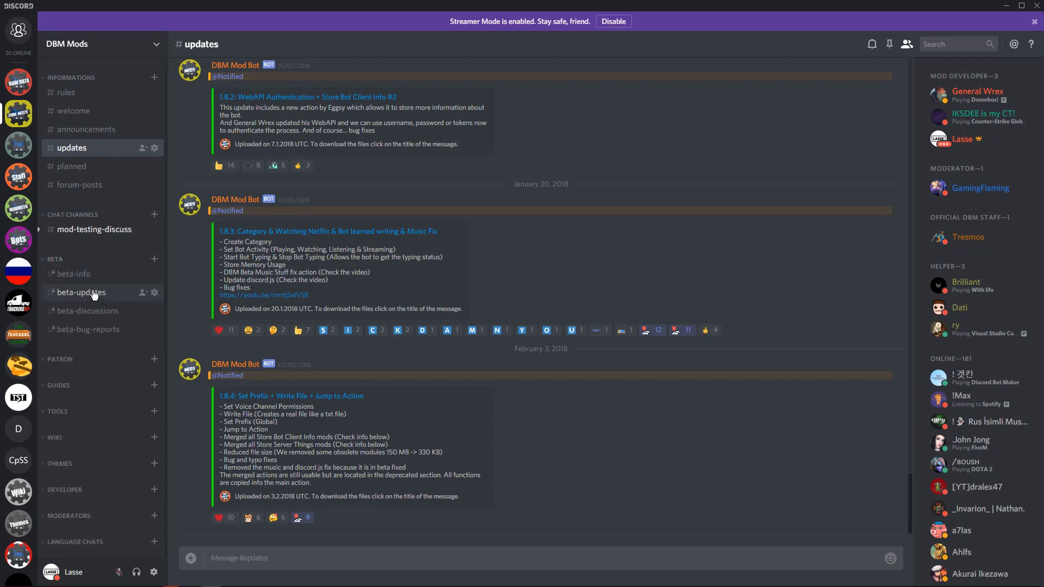
{"action": "left_click", "coordinate": [151, 292]}
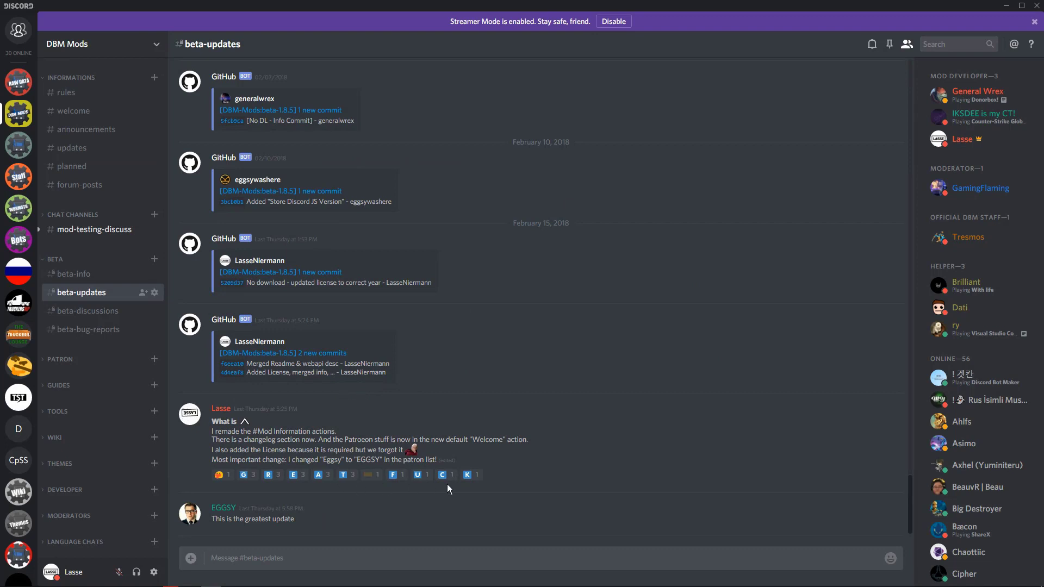
{"action": "left_click", "coordinate": [92, 149]}
{"action": "left_click", "coordinate": [79, 215]}
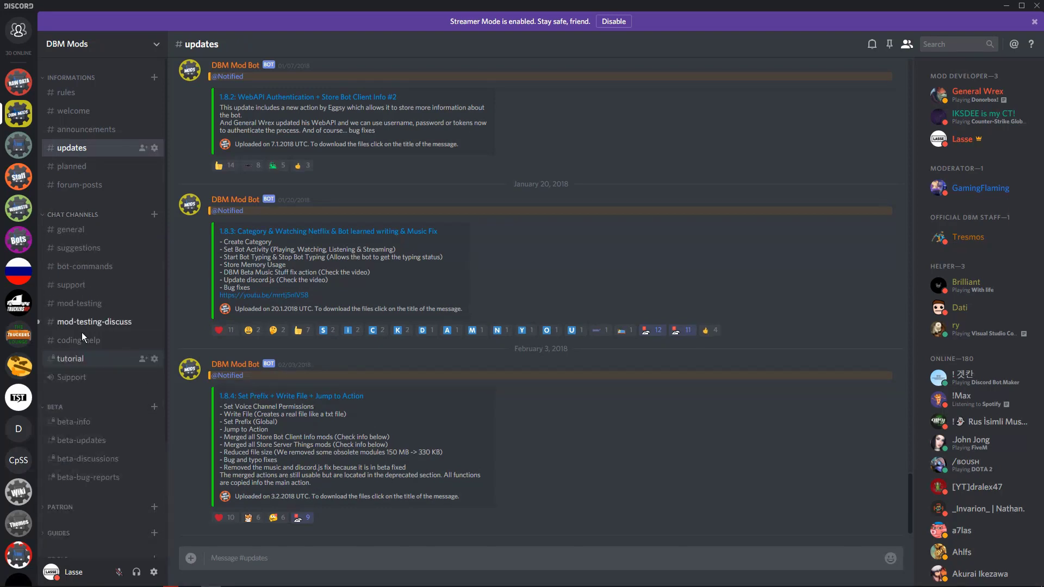
{"action": "left_click", "coordinate": [18, 145]}
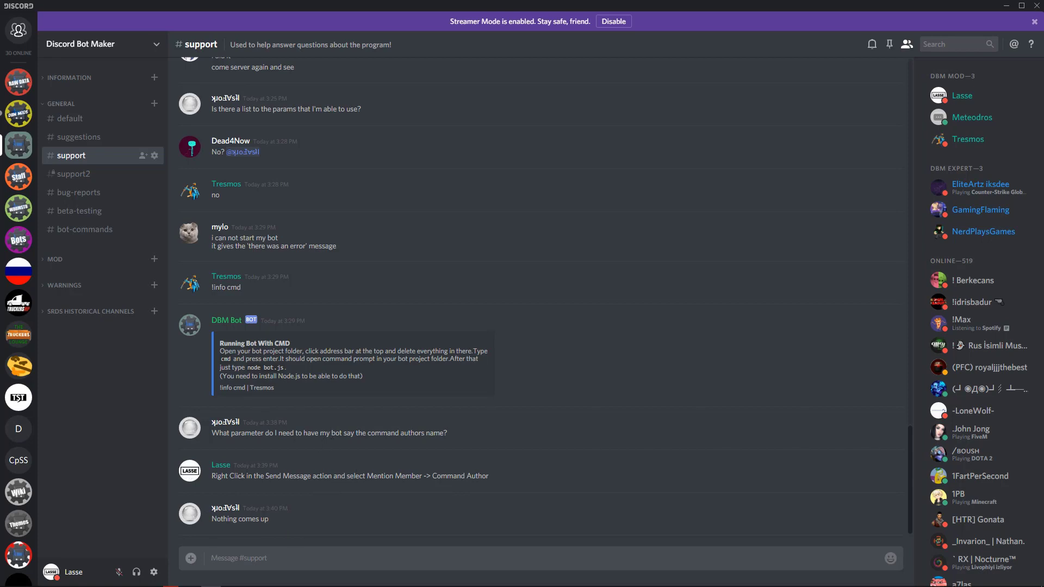
{"action": "mouse_move", "coordinate": [261, 584]}
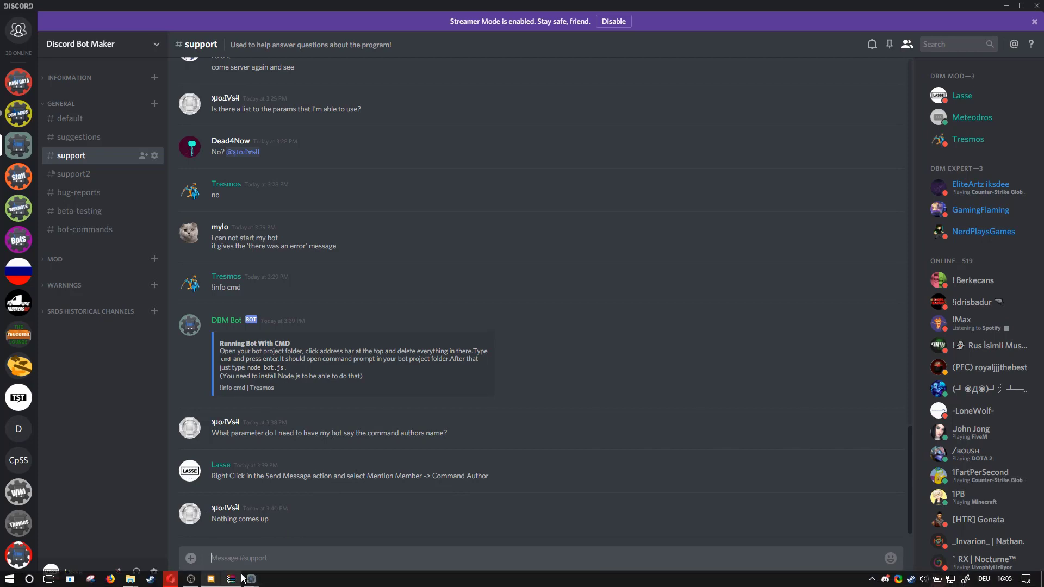